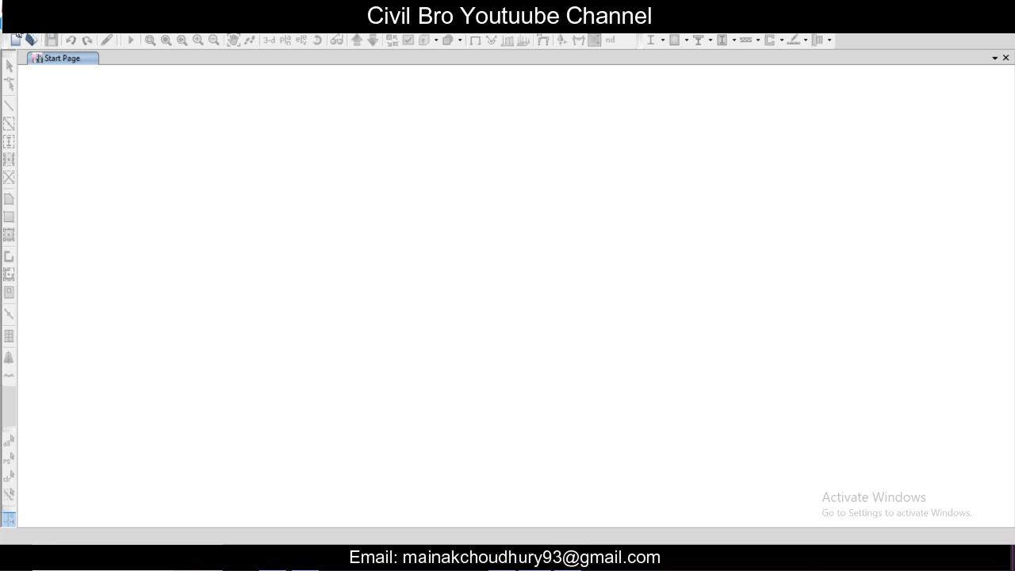
# Start a new model using built-in settings: Metric SI units, Indian steel sections, IS 800:2007 and IS 456:2000 design codes.
pyautogui.click(17, 32)
pyautogui.click(41, 44)
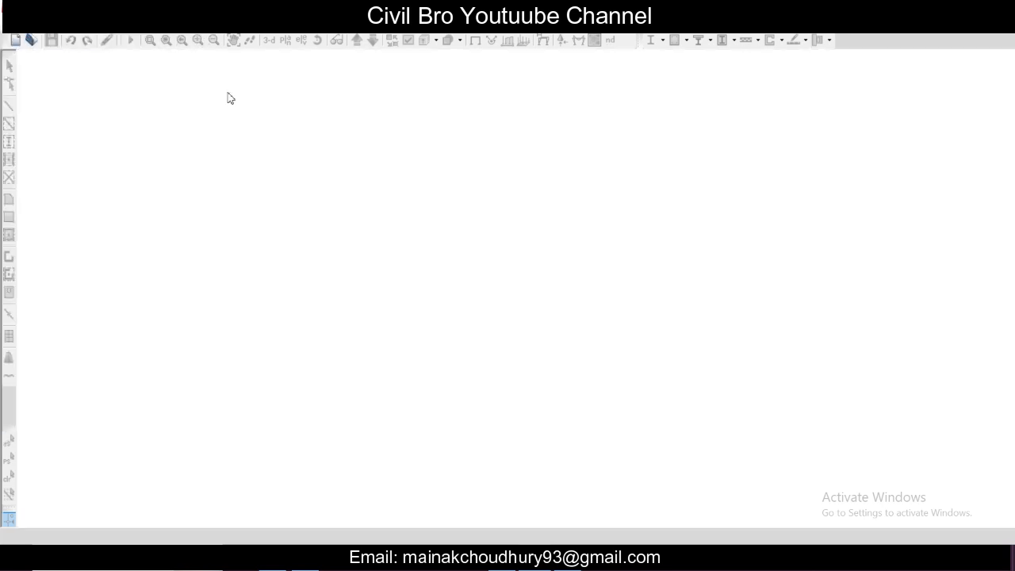
pyautogui.click(387, 248)
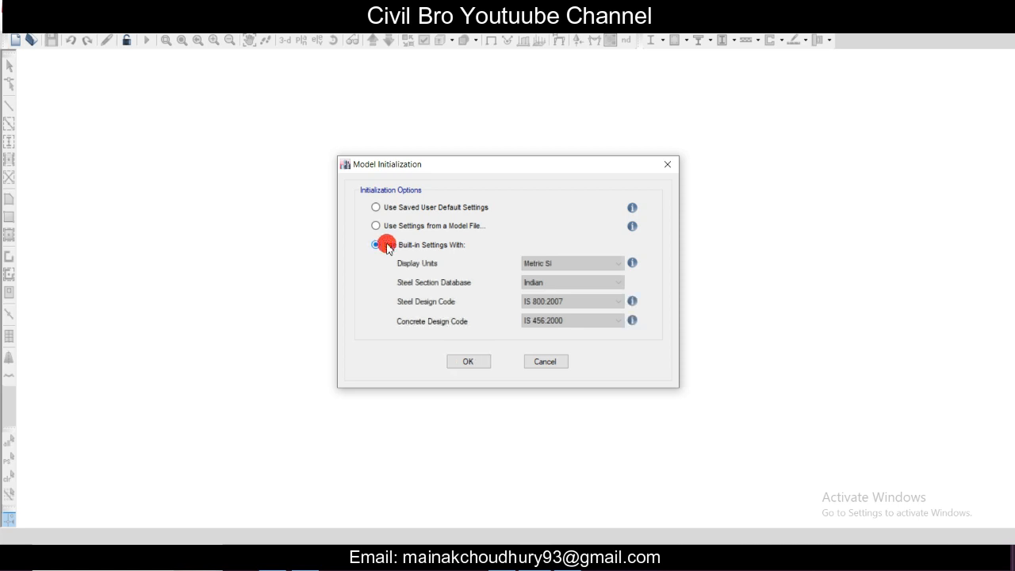
pyautogui.click(467, 361)
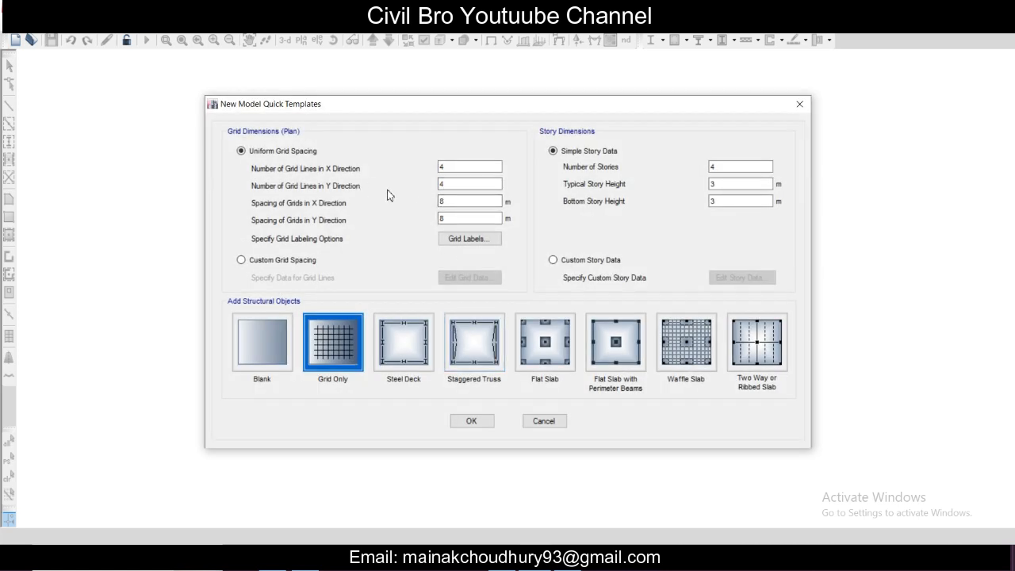
# Set the uniform plan grid to 2 grid lines in both X and Y with 2 m spacing in each direction.
pyautogui.doubleClick(460, 201)
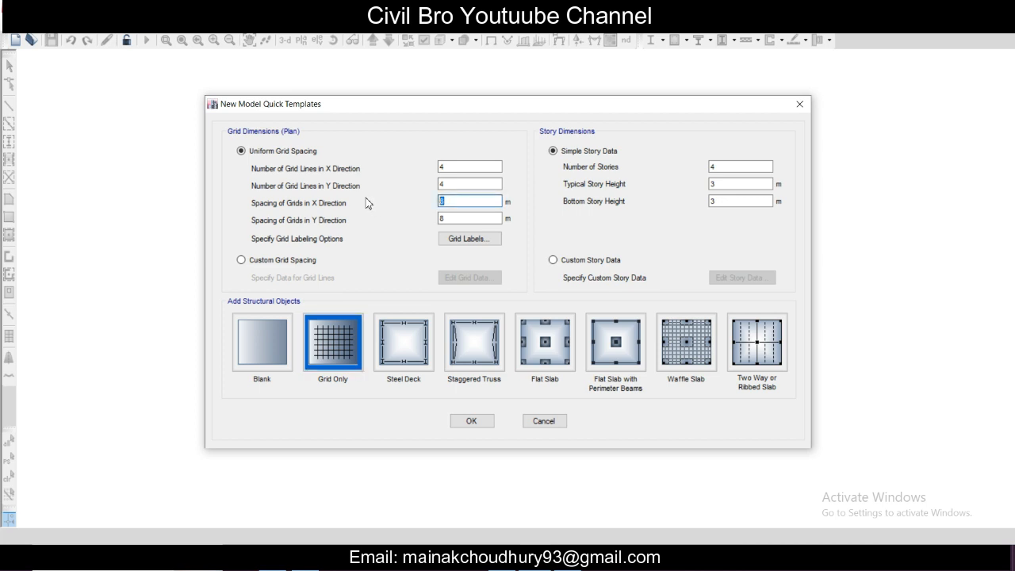
pyautogui.hotkey('shift', 'Tab')
pyautogui.hotkey('shift', 'Tab')
pyautogui.write('2')
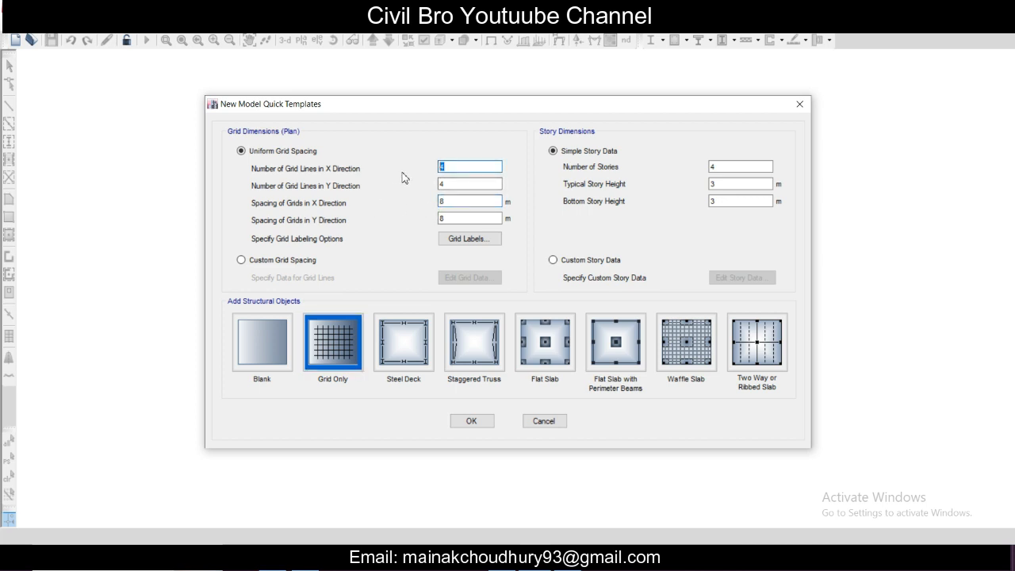
pyautogui.press('Tab')
pyautogui.write('2')
pyautogui.press('Tab')
pyautogui.write('2')
pyautogui.press('Tab')
pyautogui.write('2')
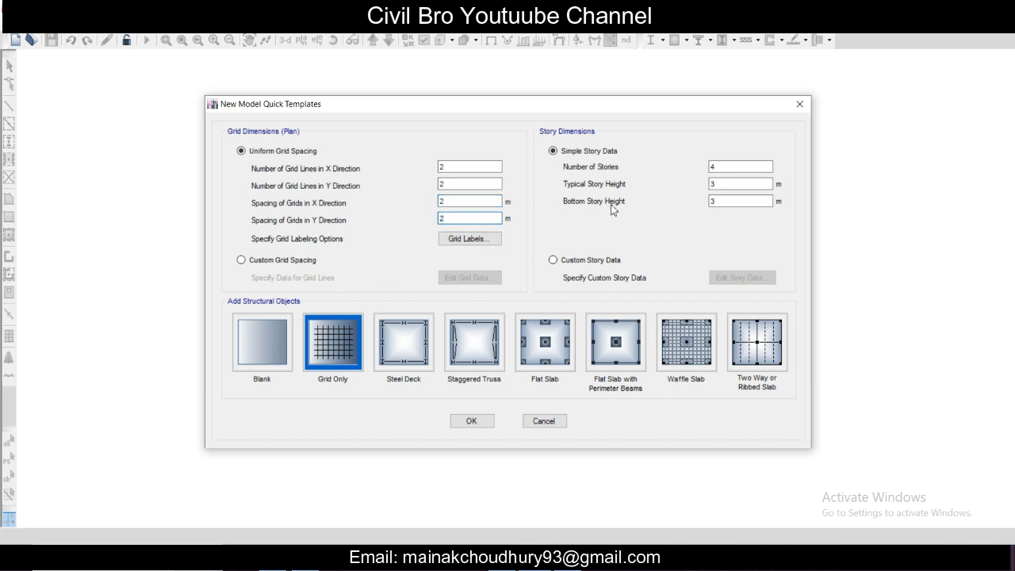
# Set the bottom story height to 1.9 m and the number of stories to 3, and create the grid-only model.
pyautogui.click(733, 200)
pyautogui.write('1.9')
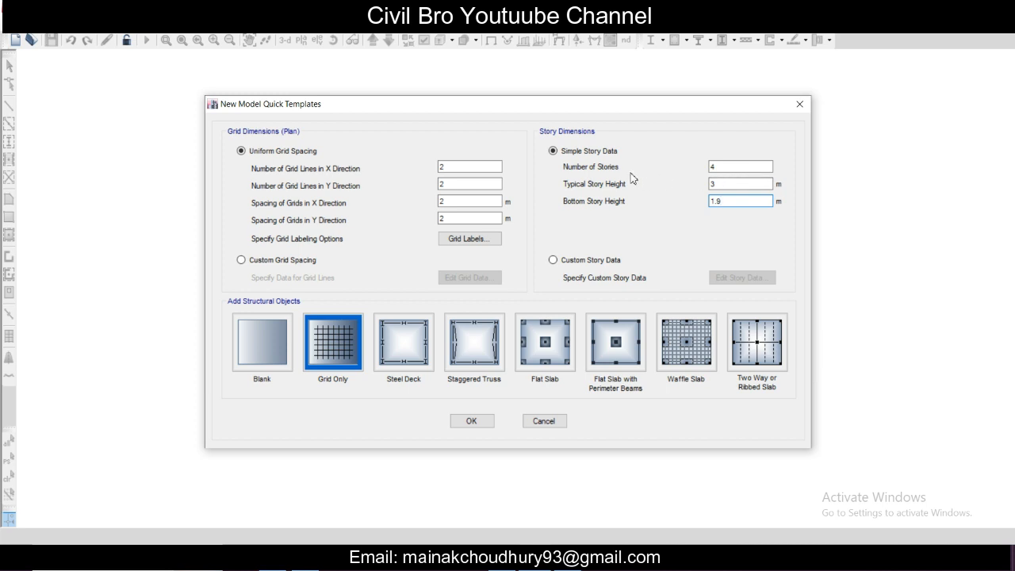
pyautogui.click(722, 166)
pyautogui.click(475, 425)
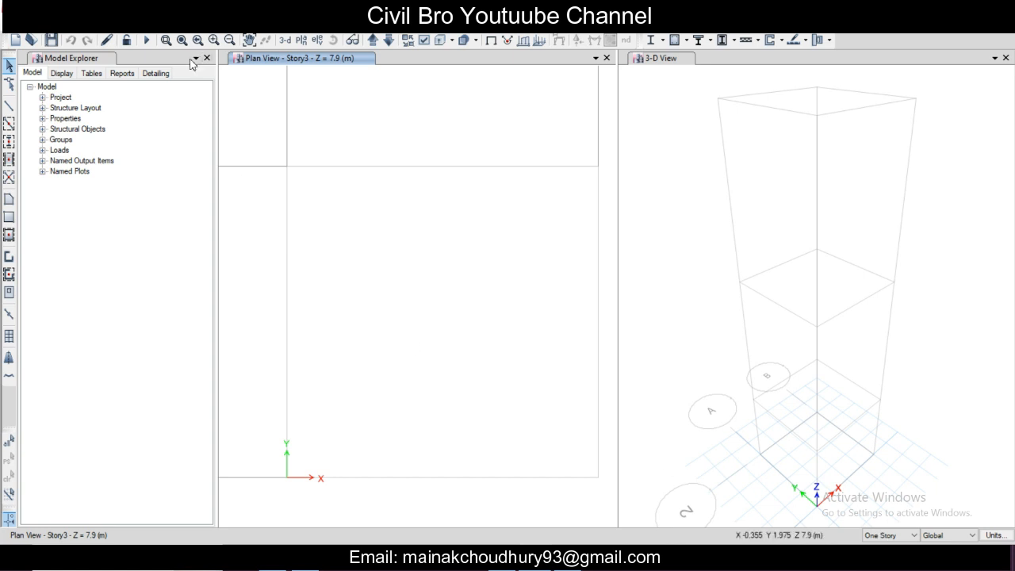
# Open the 4000Psi material's properties for modification and rename it M25, with Concrete as the material type.
pyautogui.click(92, 32)
pyautogui.click(127, 39)
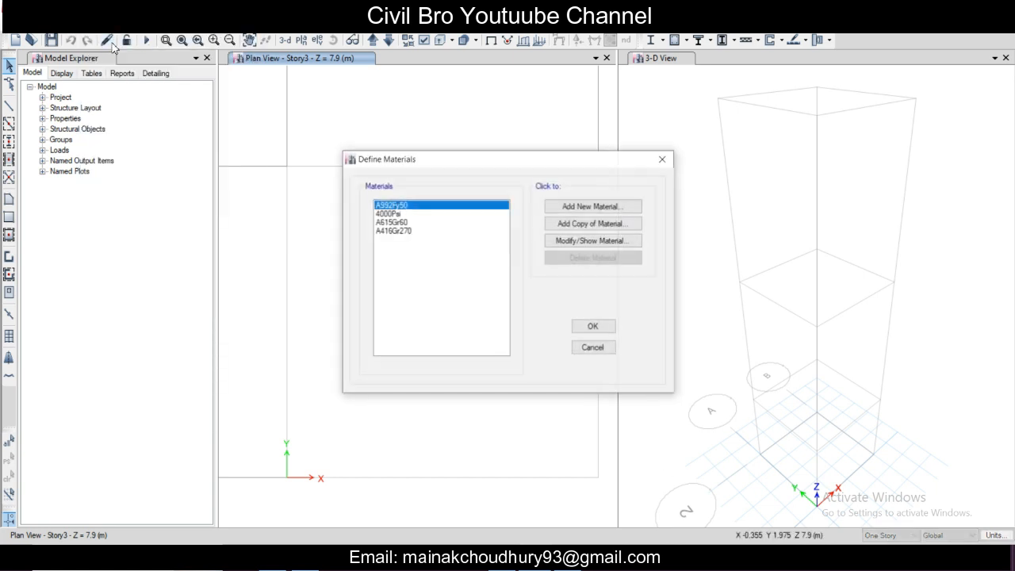
pyautogui.click(397, 223)
pyautogui.click(397, 231)
pyautogui.click(395, 222)
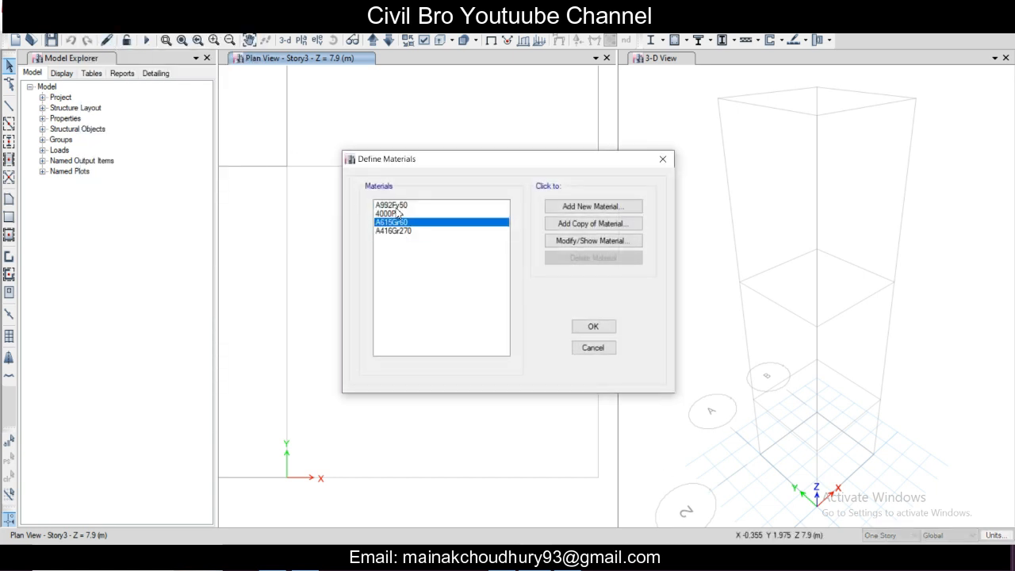
pyautogui.click(392, 204)
pyautogui.click(393, 214)
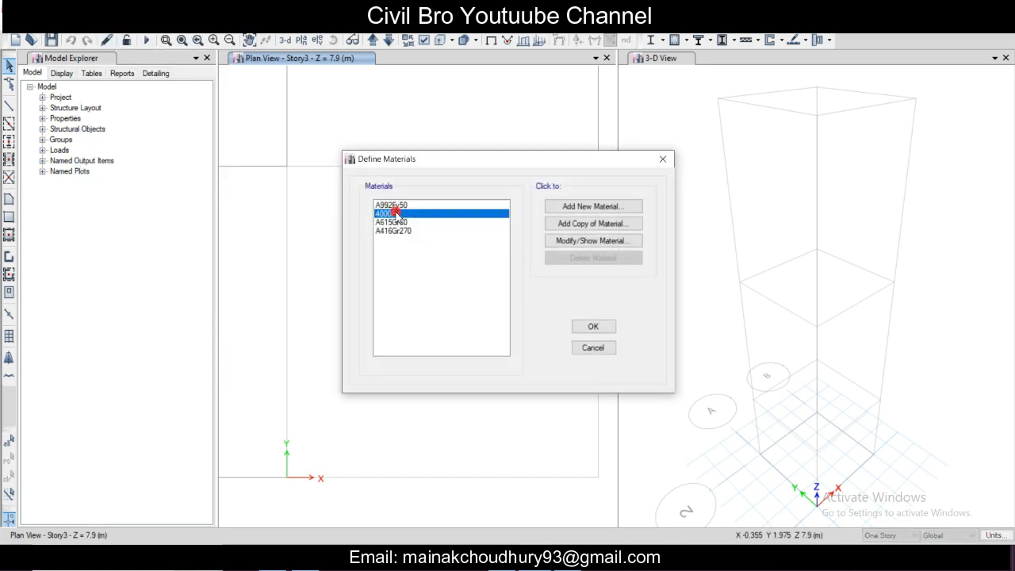
pyautogui.click(577, 240)
pyautogui.doubleClick(534, 79)
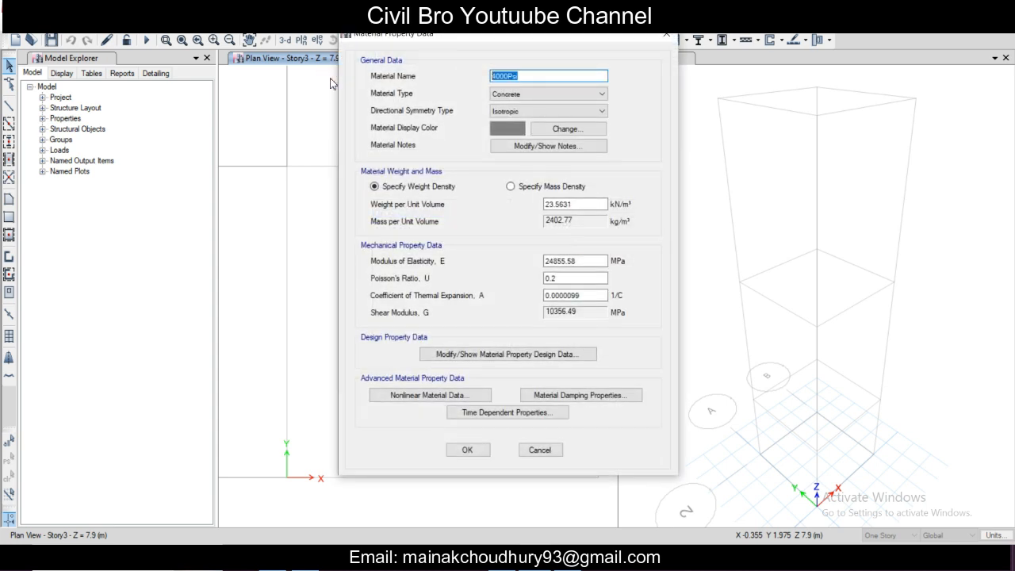
pyautogui.write('M25')
pyautogui.click(511, 95)
pyautogui.click(538, 121)
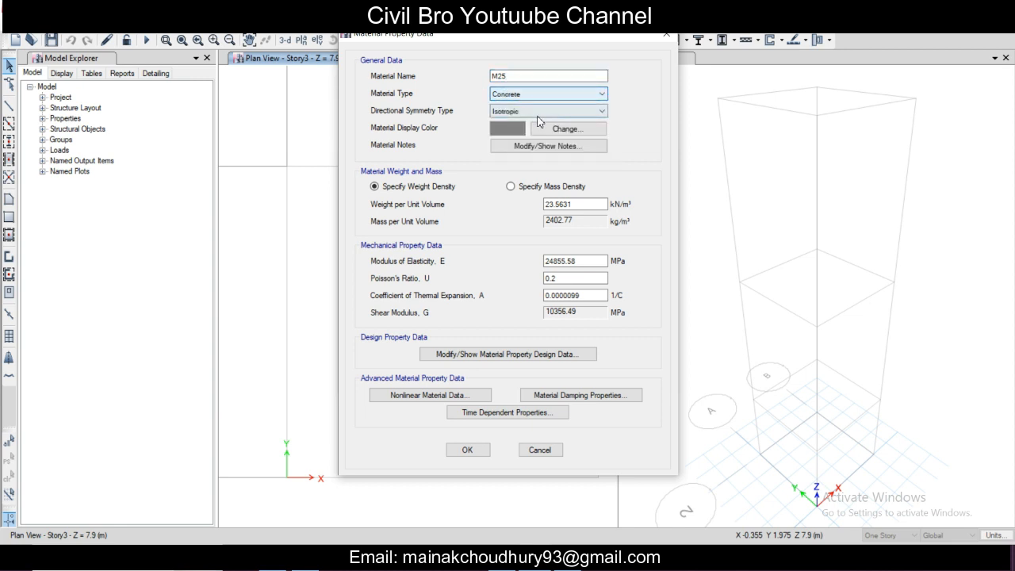
# Set the M25 concrete's weight per unit volume to 25 kN/m³ and accept its material properties.
pyautogui.doubleClick(574, 204)
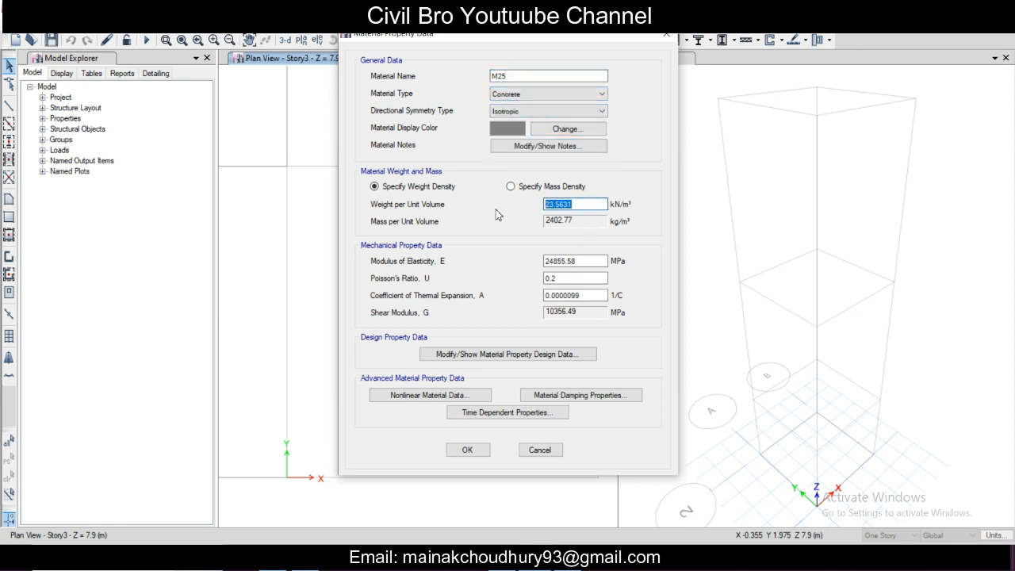
pyautogui.write('25')
pyautogui.click(565, 396)
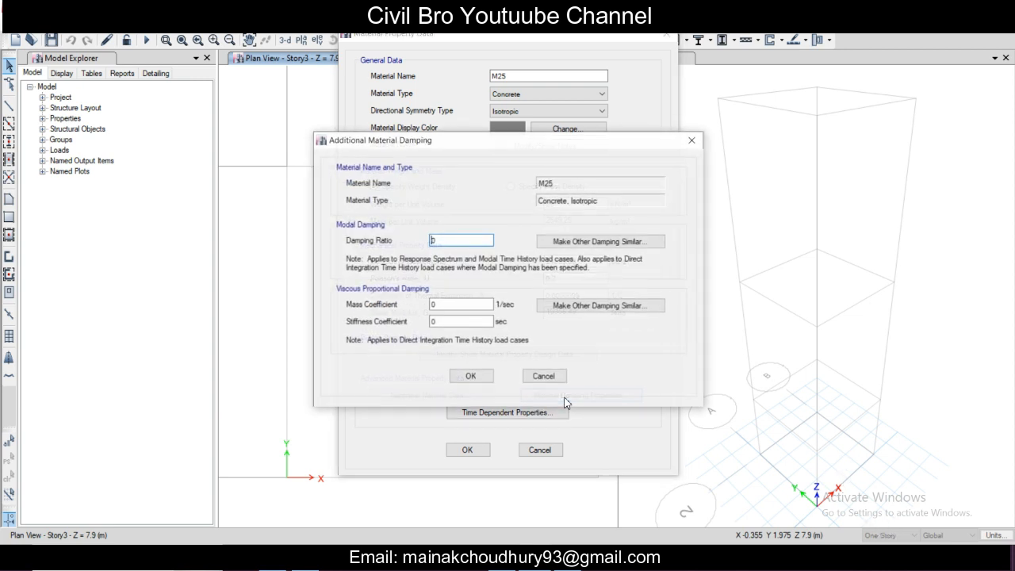
pyautogui.click(692, 143)
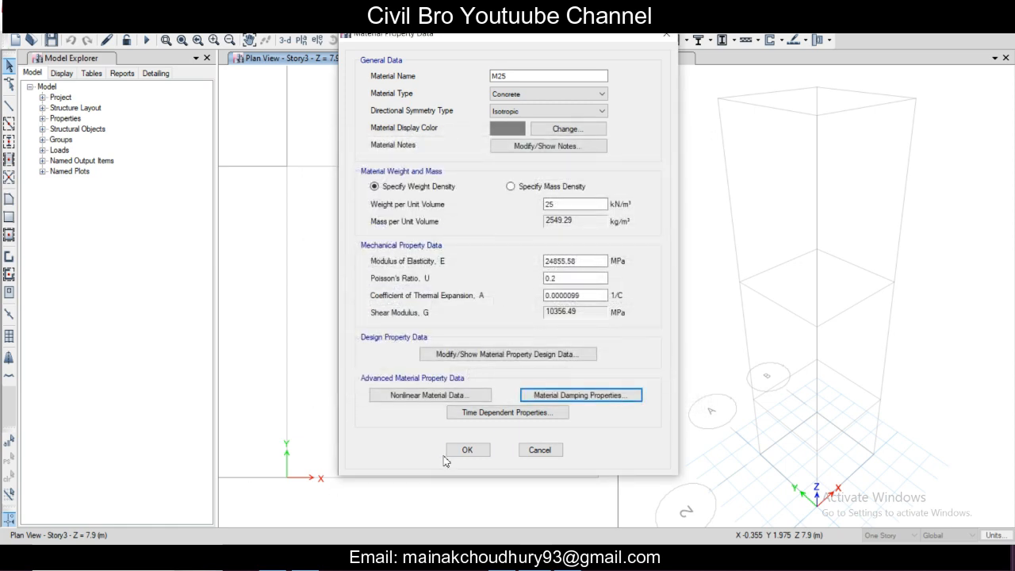
pyautogui.click(467, 450)
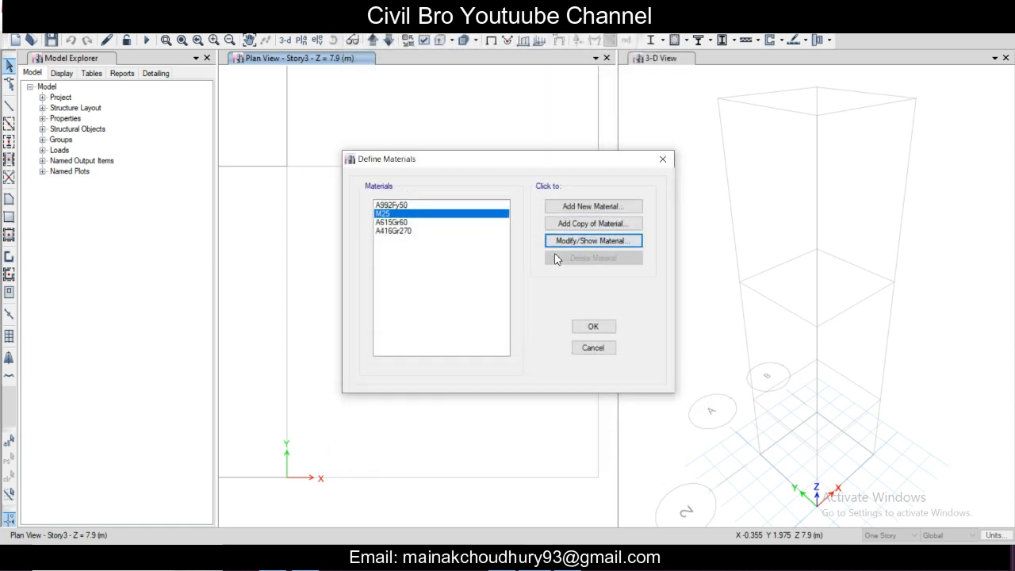
# Open the A615Gr60 rebar material's properties for modification and rename it Fe 550.
pyautogui.click(399, 232)
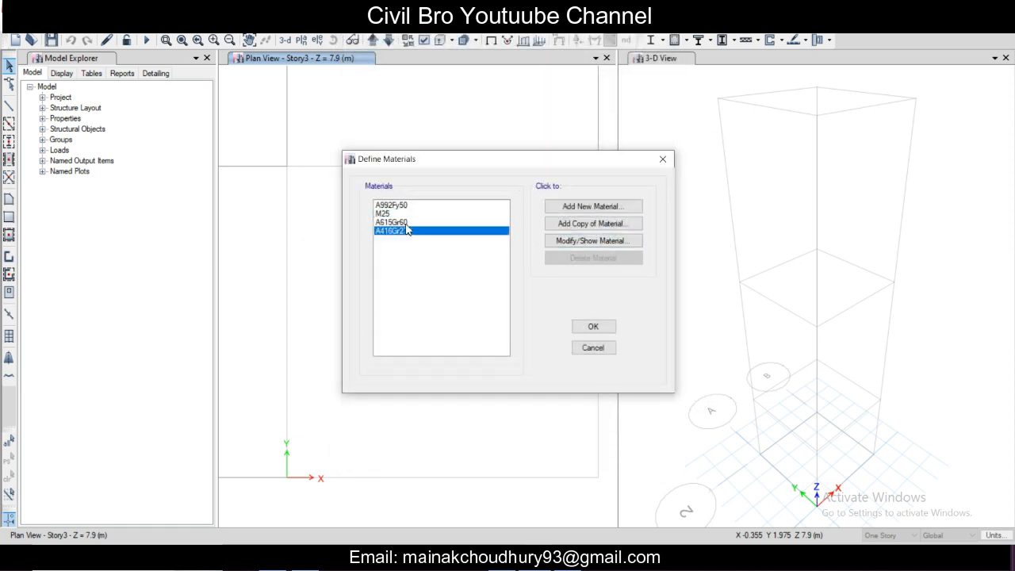
pyautogui.click(419, 223)
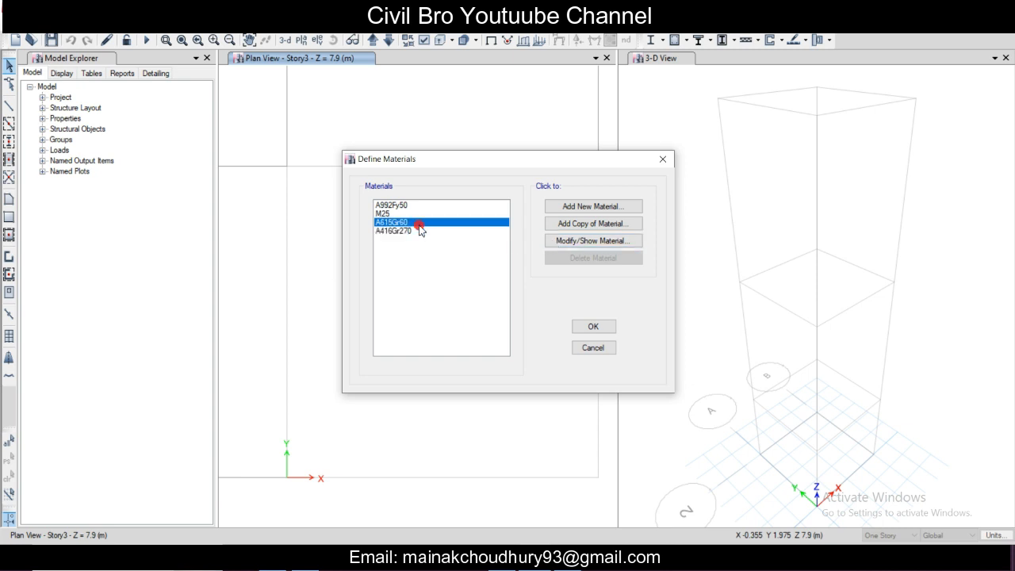
pyautogui.click(591, 241)
pyautogui.click(665, 35)
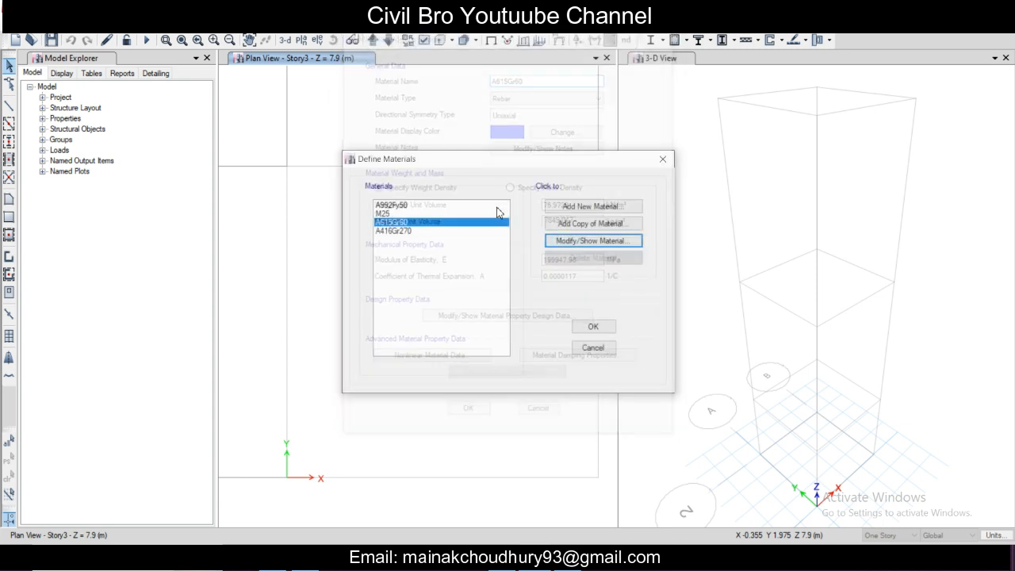
pyautogui.click(560, 245)
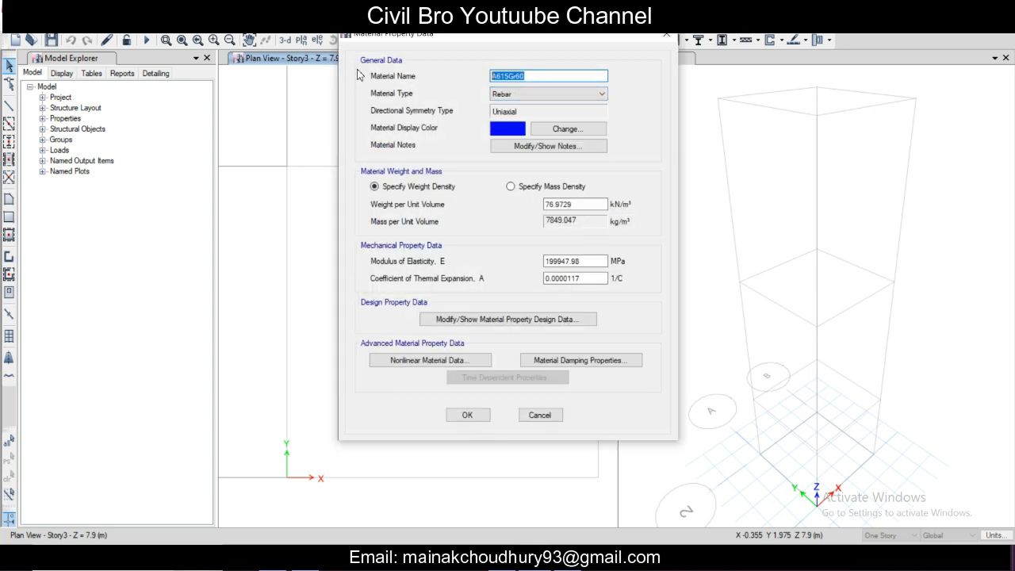
pyautogui.write('Fe 550')
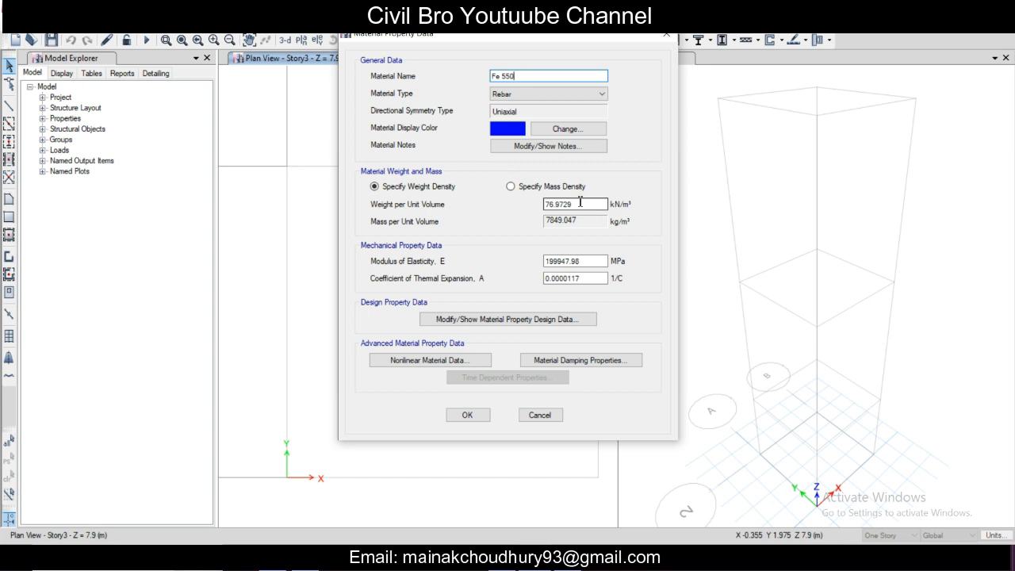
# Set the Fe 550 rebar's minimum yield strength to 550 MPa in its design data and save the material definitions.
pyautogui.click(509, 320)
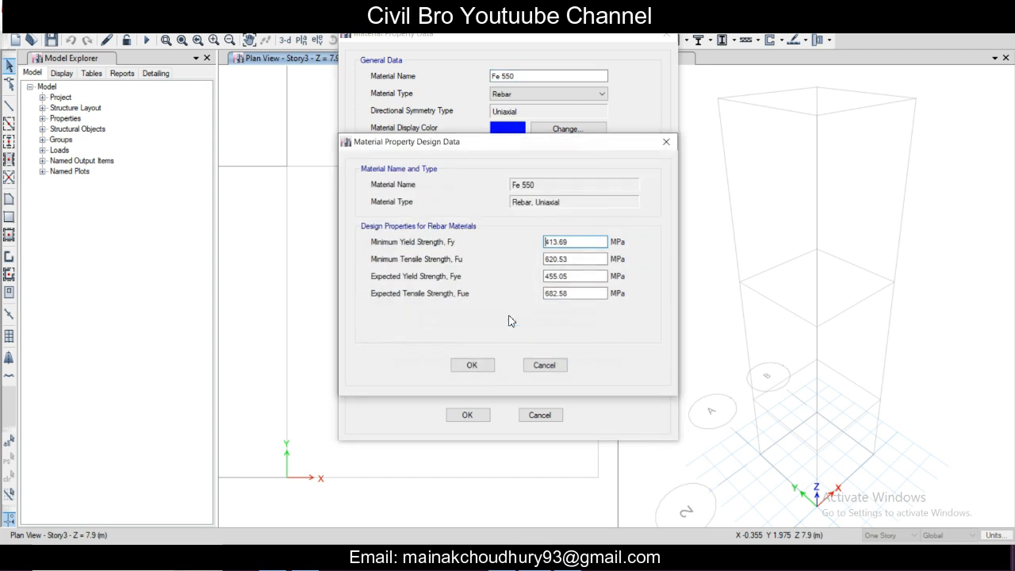
pyautogui.doubleClick(579, 241)
pyautogui.write('550')
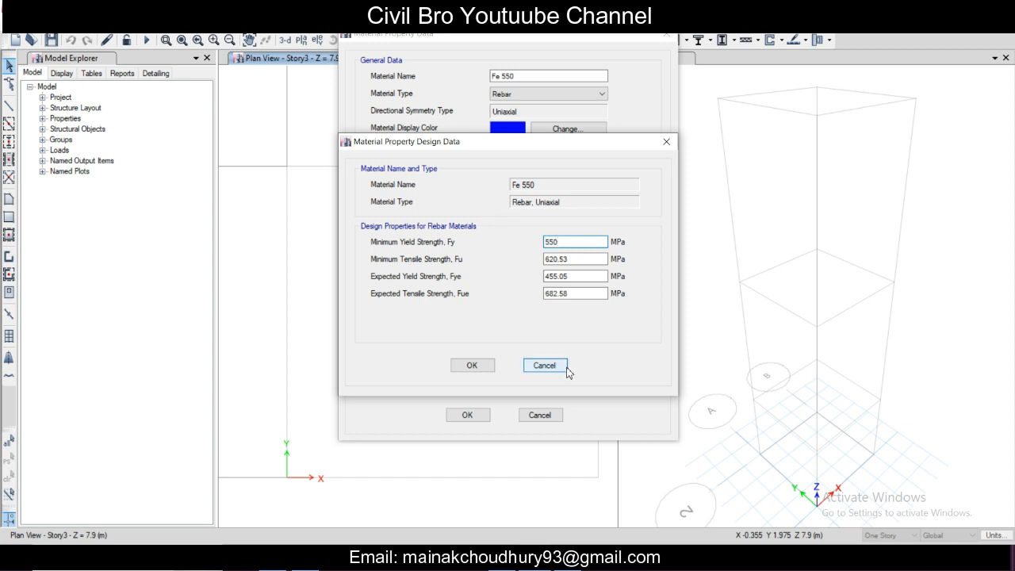
pyautogui.click(485, 367)
pyautogui.click(482, 417)
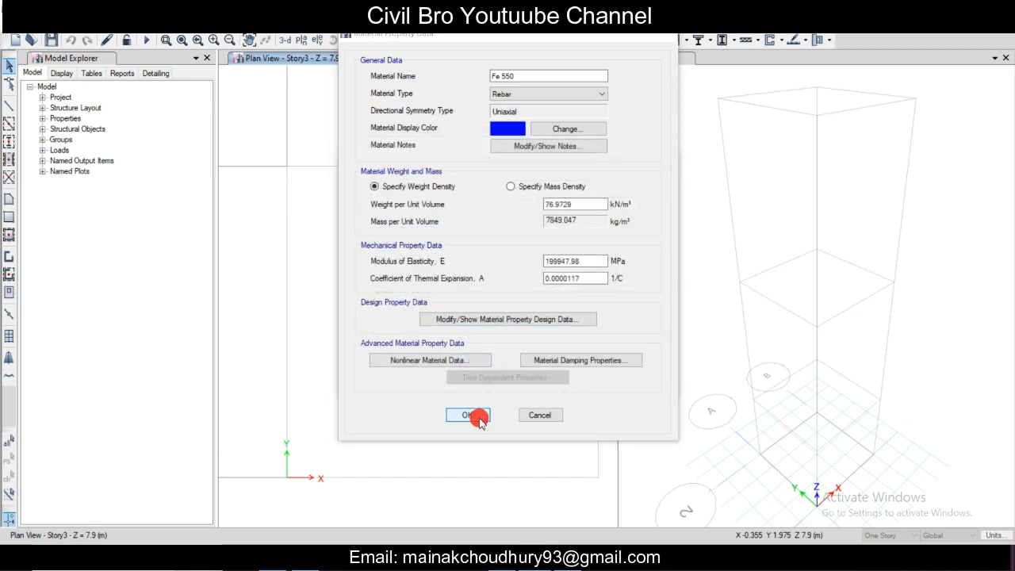
pyautogui.click(396, 215)
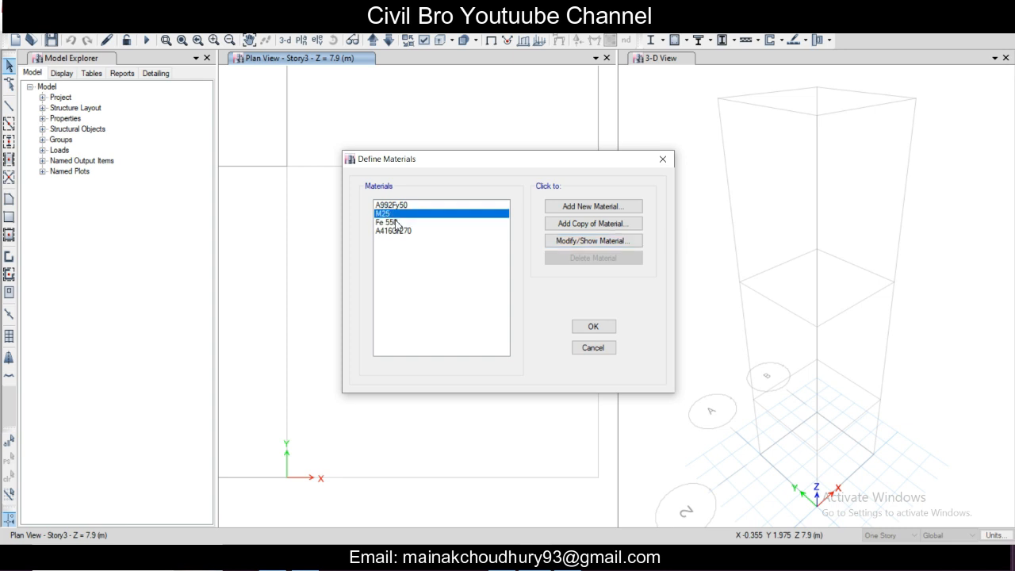
pyautogui.click(417, 224)
pyautogui.click(606, 329)
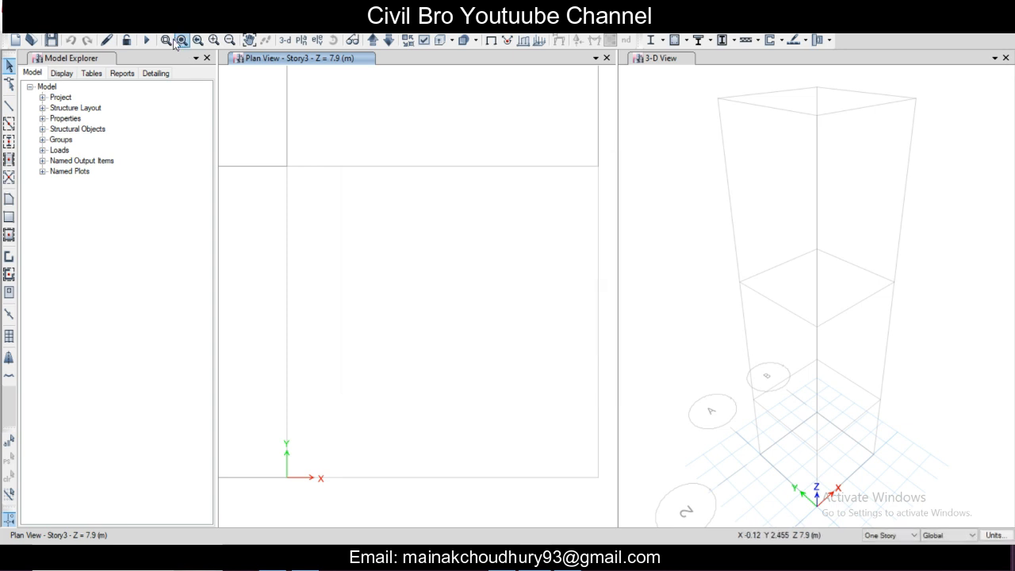
pyautogui.click(95, 26)
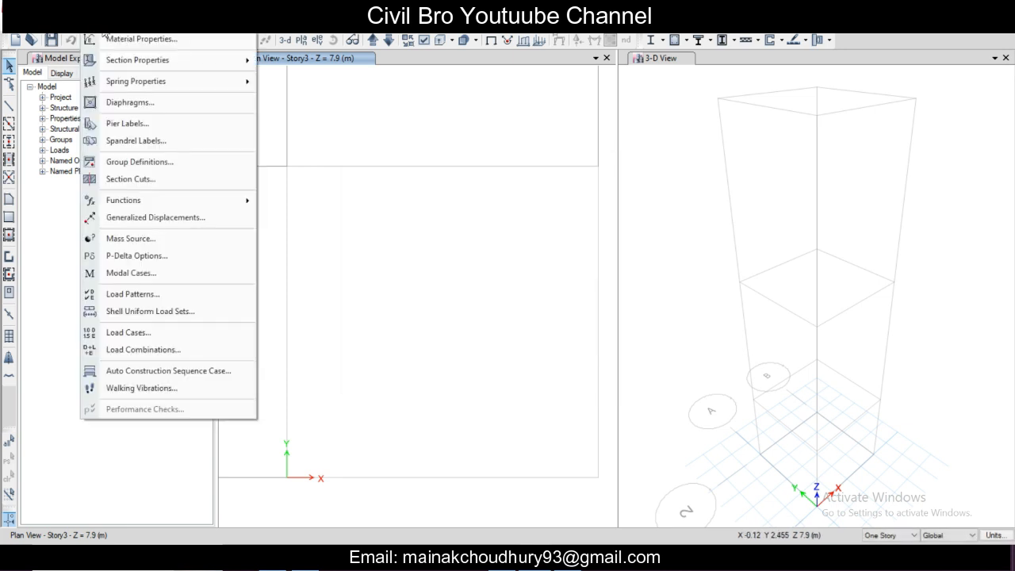
pyautogui.click(131, 38)
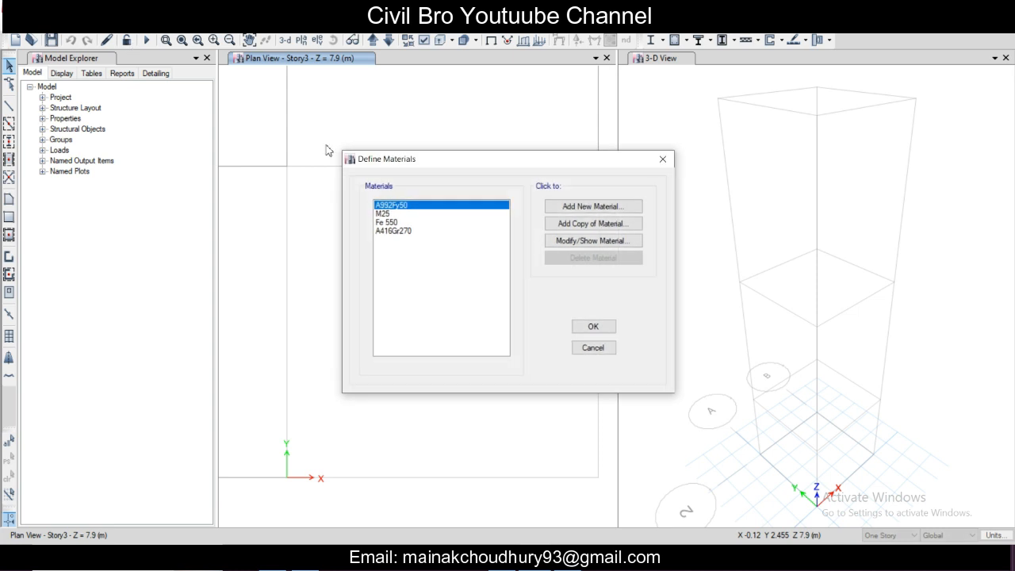
pyautogui.click(662, 159)
# Open the ConcCol frame section's properties for modification and rename it C 400 x 400.
pyautogui.click(95, 26)
pyautogui.moveTo(134, 65)
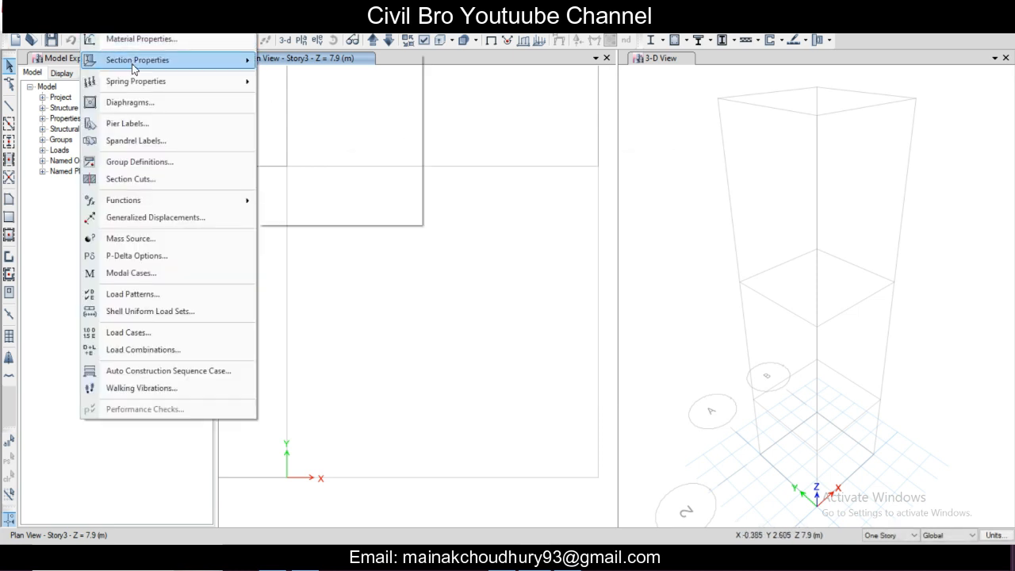
pyautogui.click(325, 60)
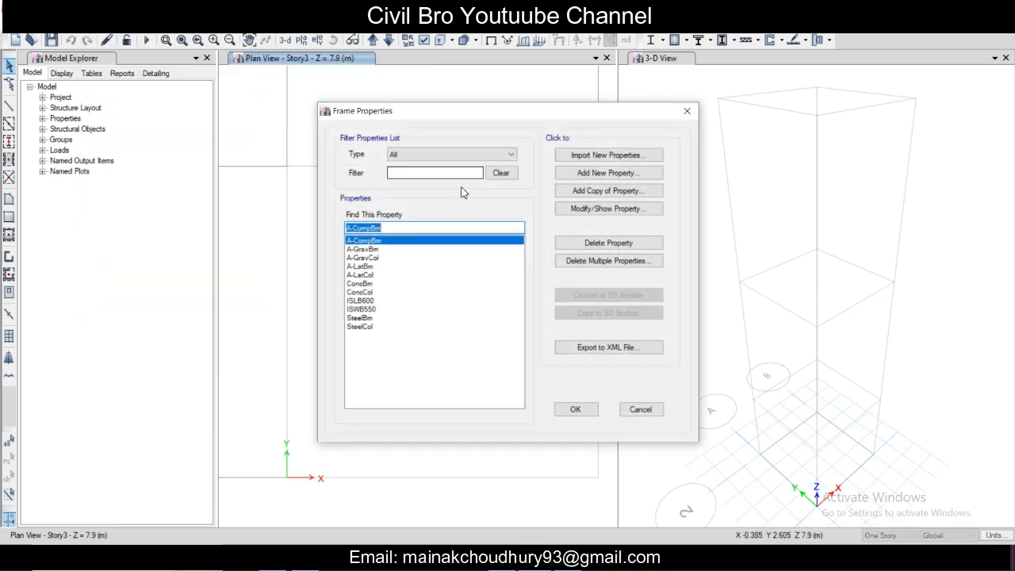
pyautogui.moveTo(388, 261); pyautogui.dragTo(389, 286)
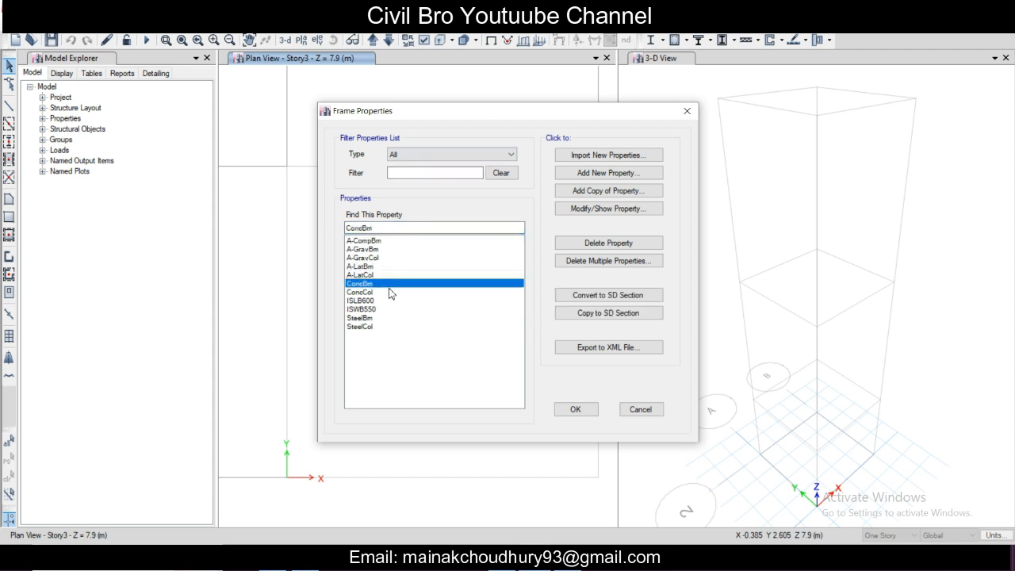
pyautogui.click(389, 291)
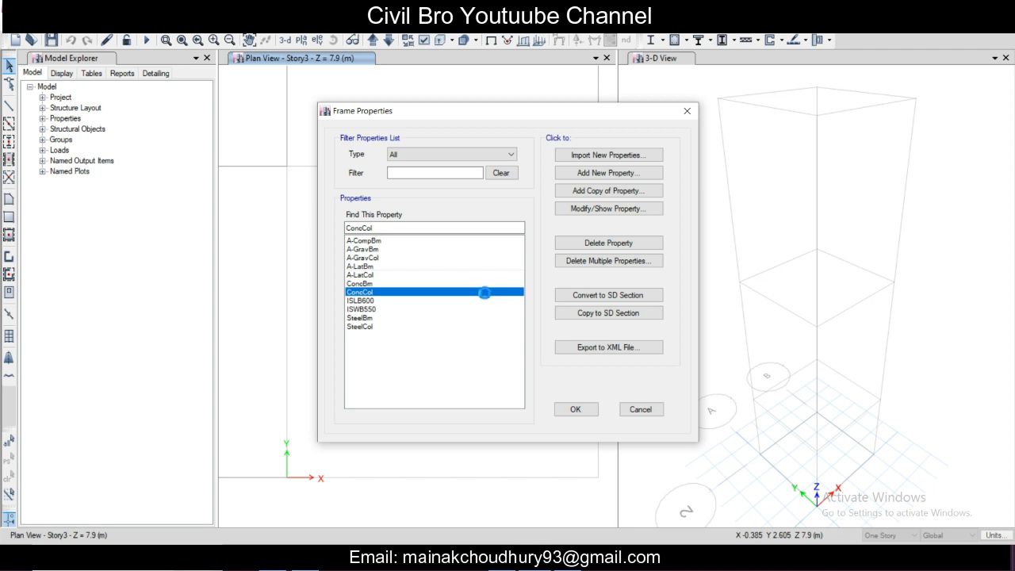
pyautogui.doubleClick(450, 293)
pyautogui.write('C 400 x 400')
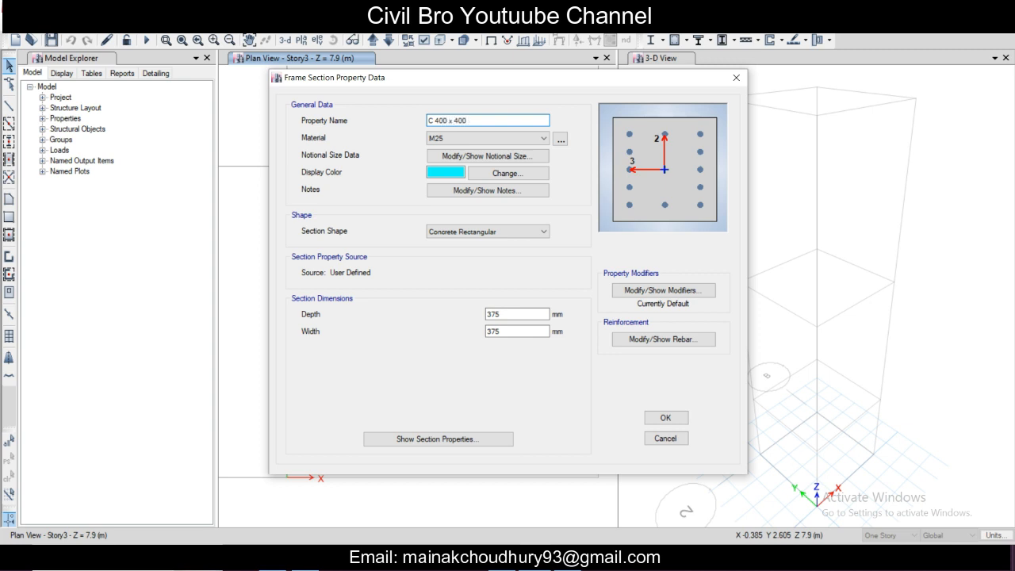
# Set the C 400 x 400 column section's depth and width to 400 mm, accept its Fe 550 reinforcement data and save the section.
pyautogui.doubleClick(527, 314)
pyautogui.write('400')
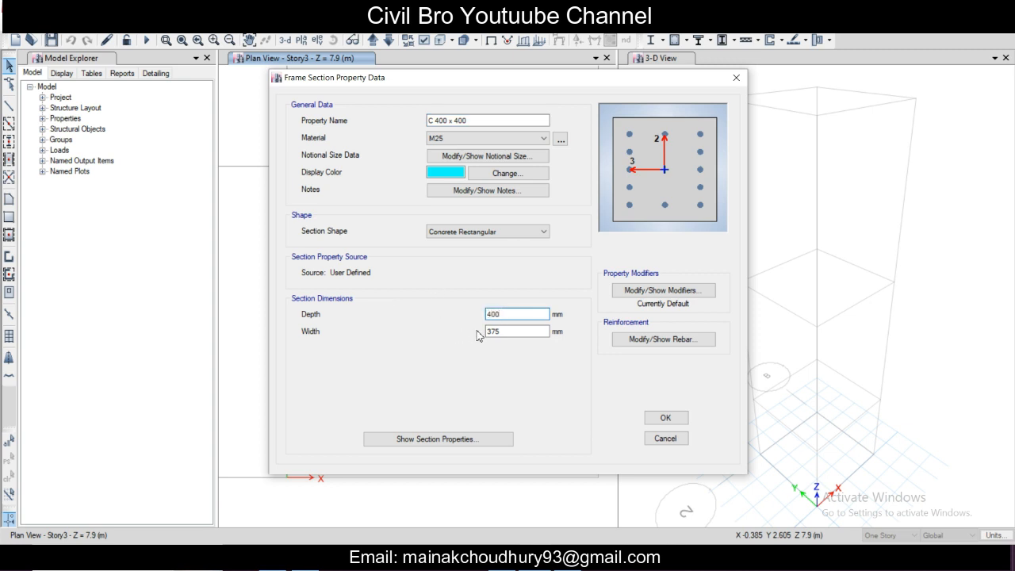
pyautogui.press('Tab')
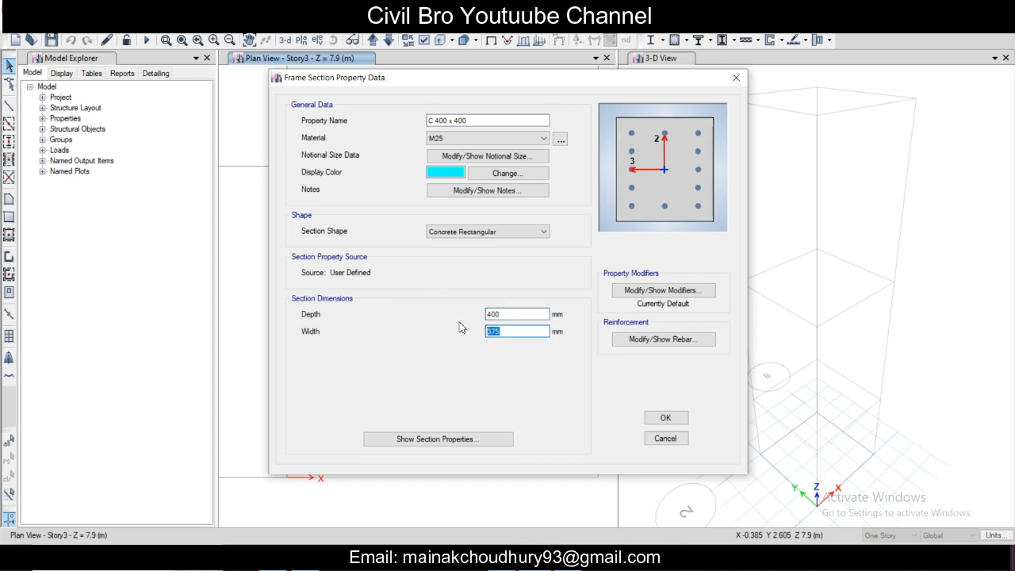
pyautogui.write('400')
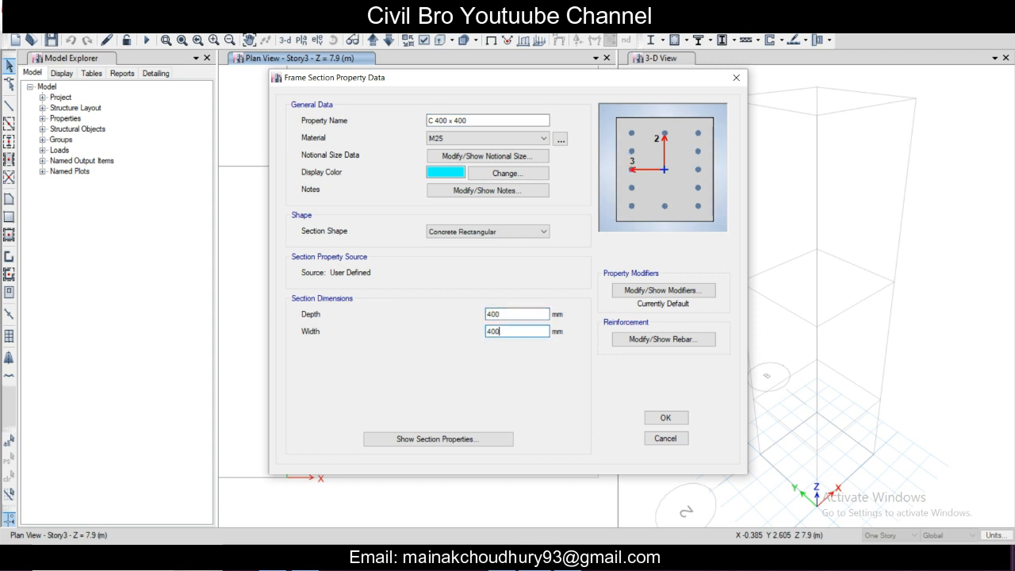
pyautogui.click(641, 340)
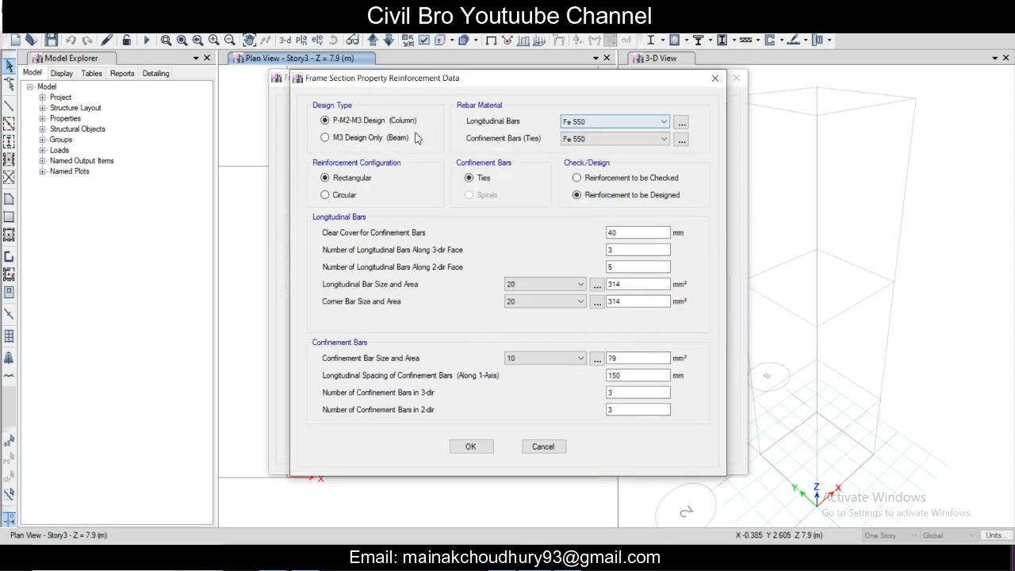
pyautogui.click(470, 446)
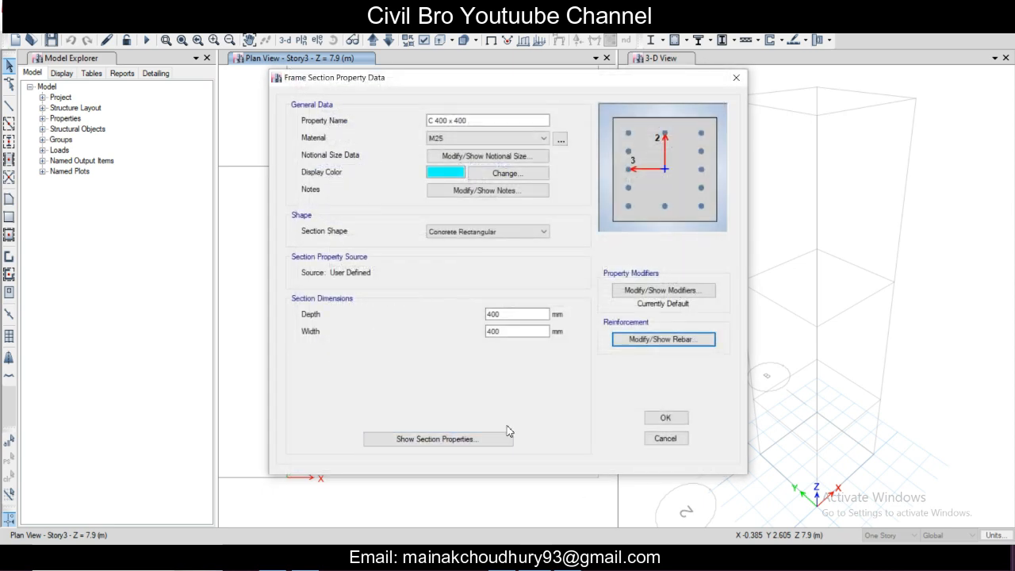
pyautogui.click(666, 418)
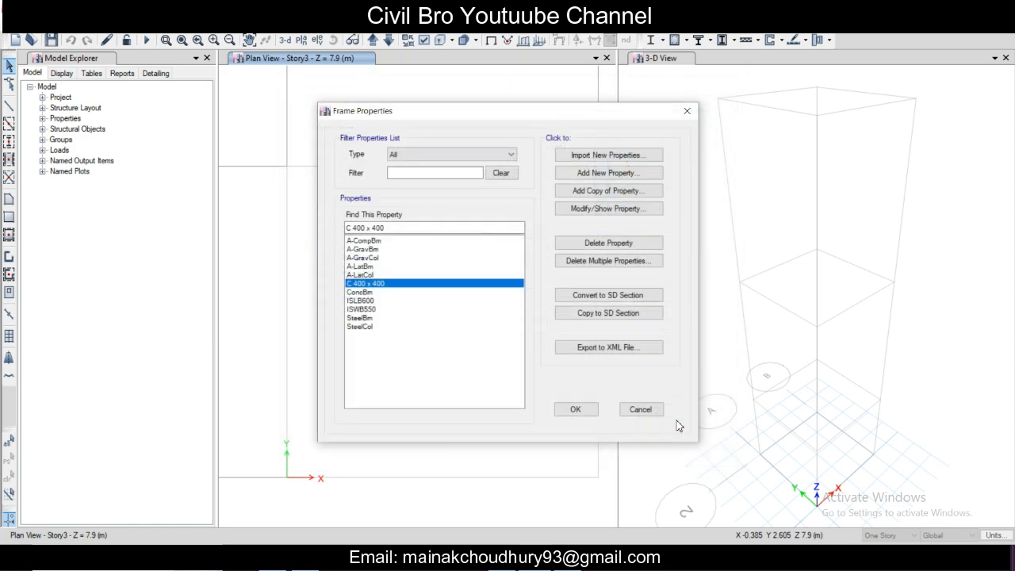
# Rename the ConcBm frame section as B 300 x 500 and set its width to 300 mm.
pyautogui.click(364, 292)
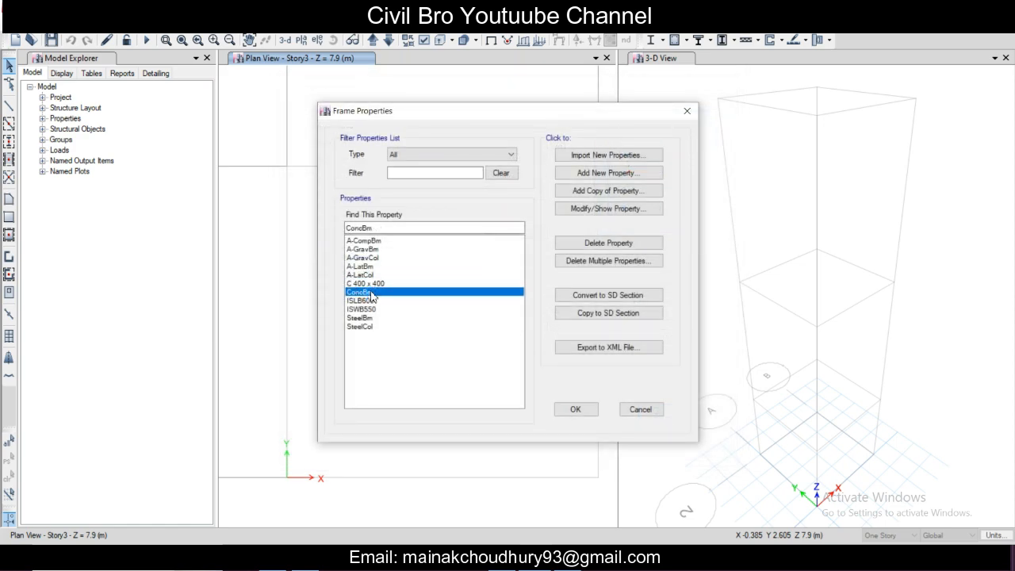
pyautogui.doubleClick(367, 294)
pyautogui.write('B 300 x 500')
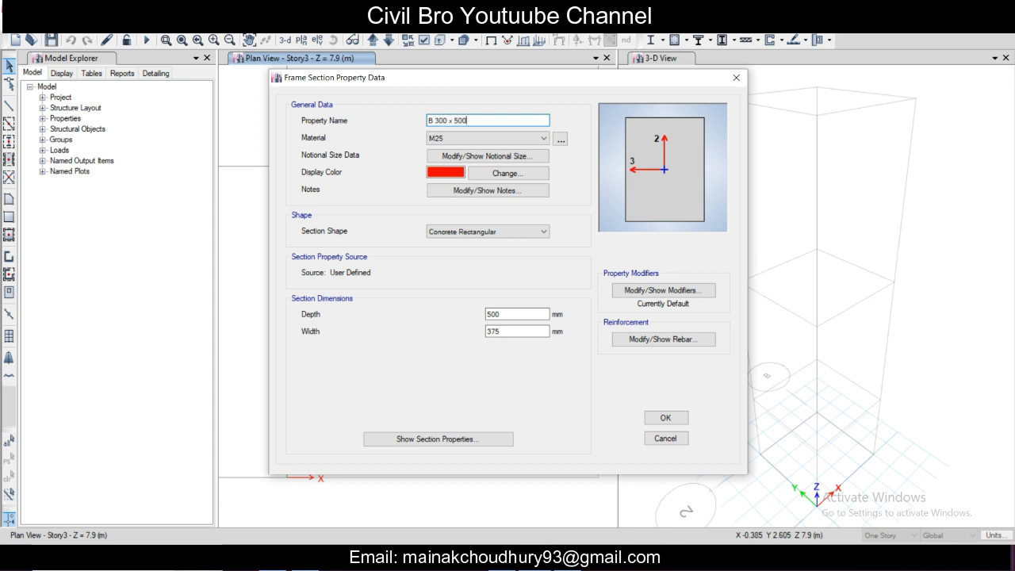
pyautogui.doubleClick(516, 328)
pyautogui.write('3')
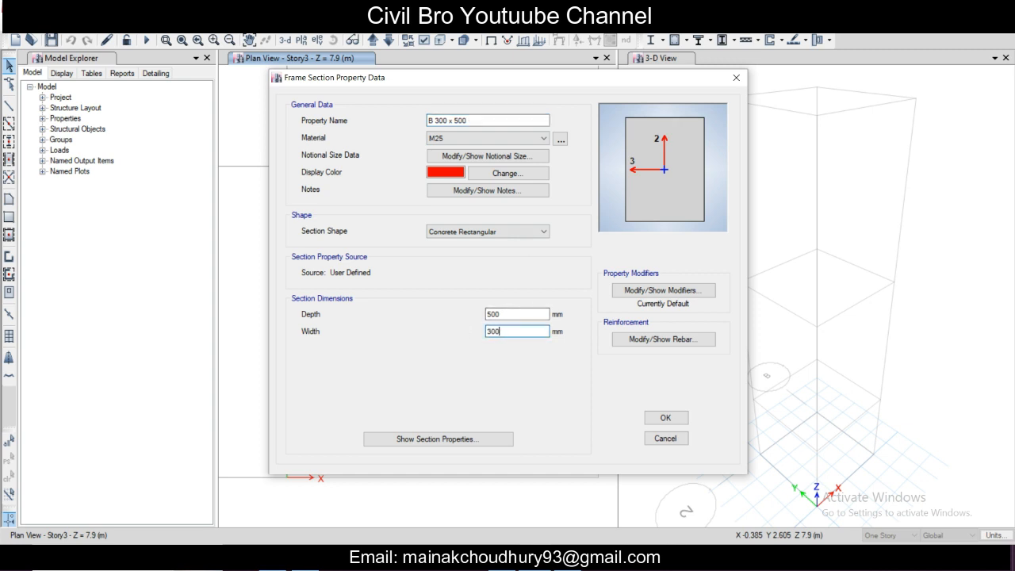
pyautogui.write('00')
# Check the B 300 x 500 beam's reinforcement data and save the frame section definitions.
pyautogui.click(672, 339)
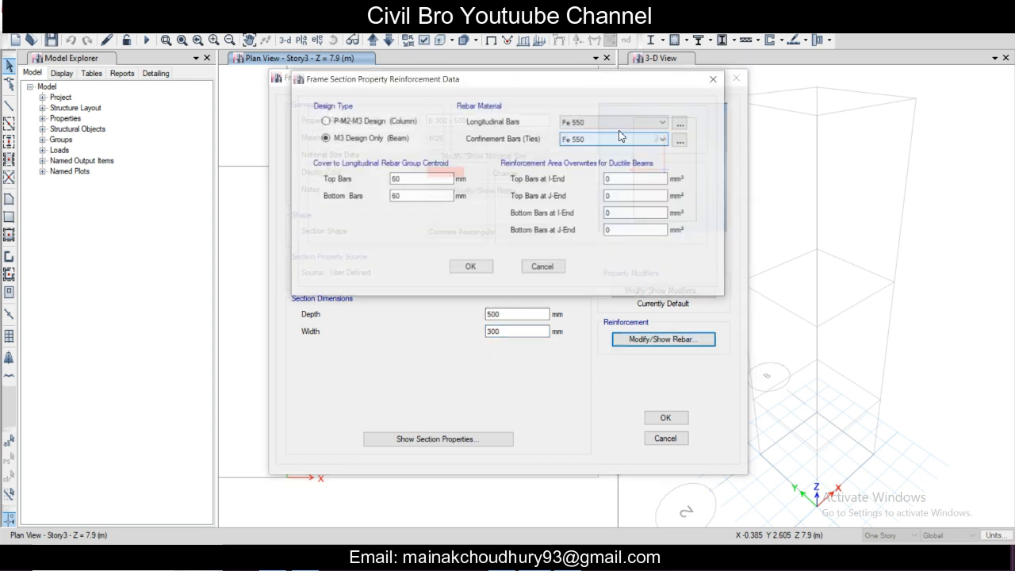
pyautogui.click(714, 78)
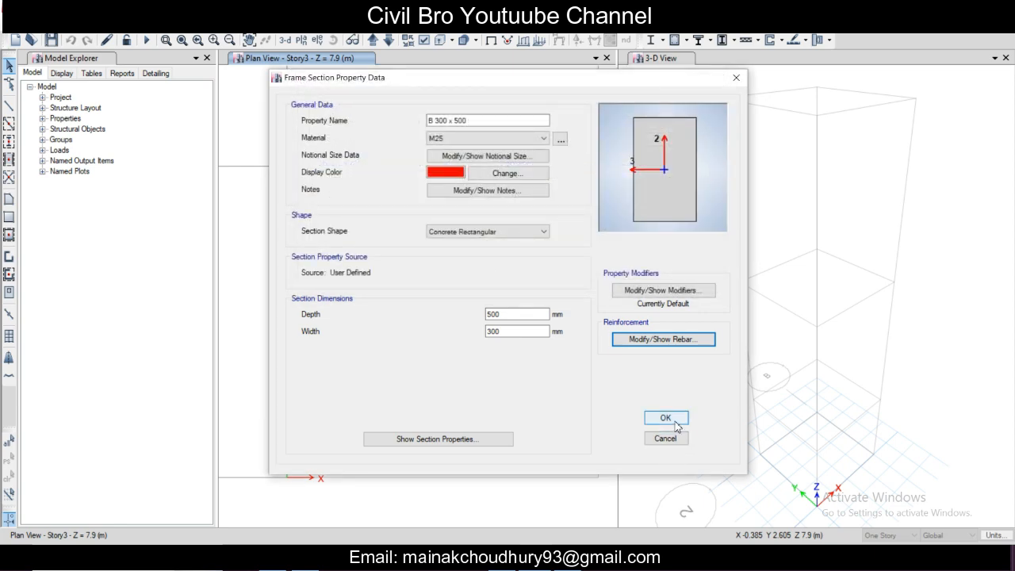
pyautogui.click(666, 418)
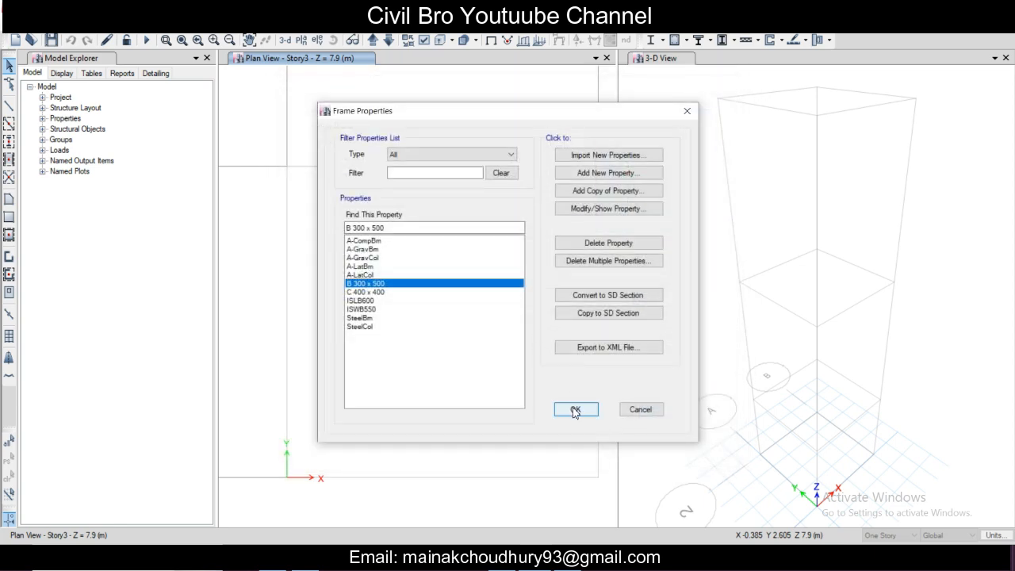
pyautogui.click(576, 410)
pyautogui.click(94, 31)
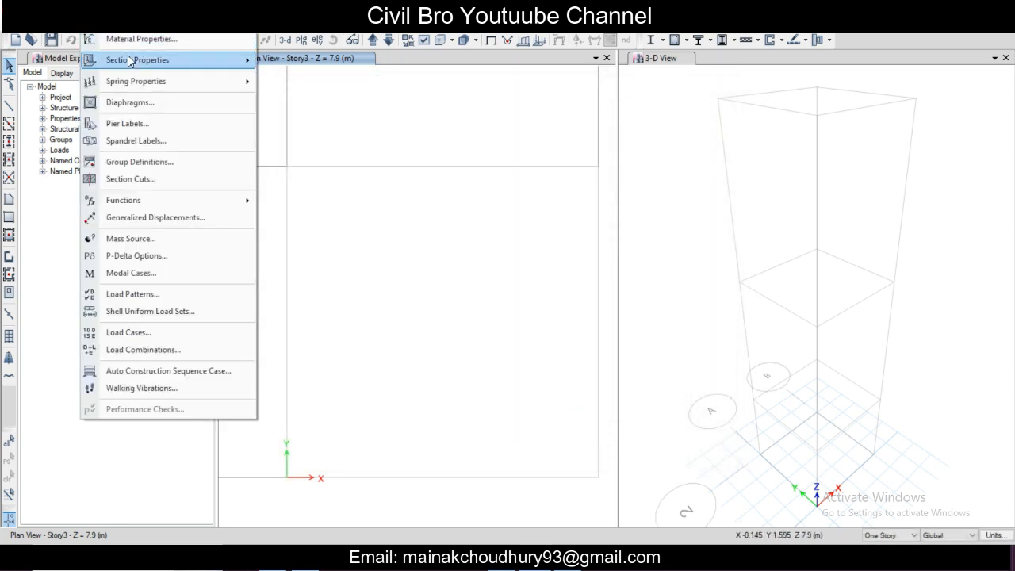
pyautogui.moveTo(137, 61)
pyautogui.click(309, 61)
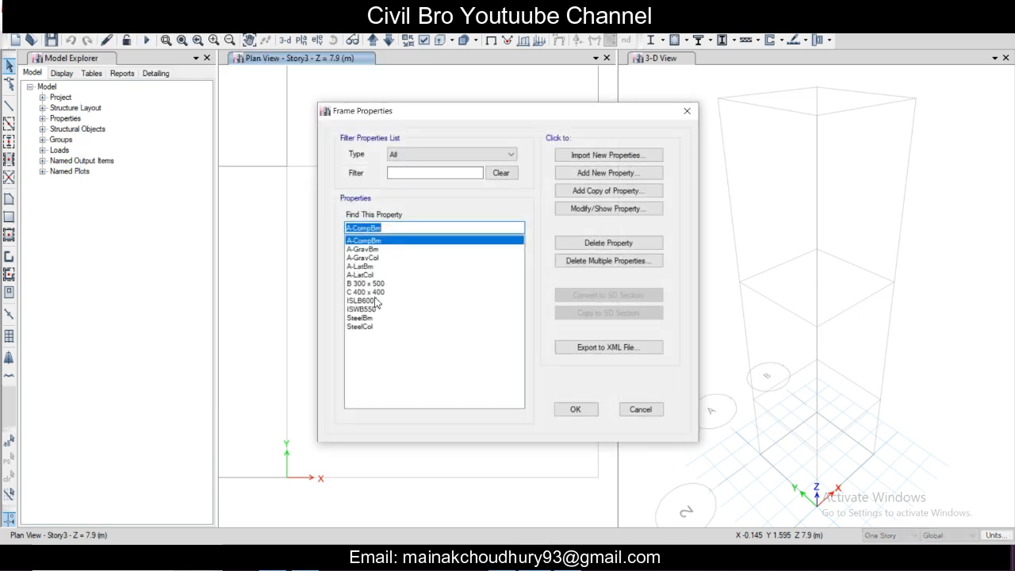
pyautogui.click(687, 111)
# Open the Slab1 slab section's properties for modification and rename it Slab 150 mm.
pyautogui.click(112, 30)
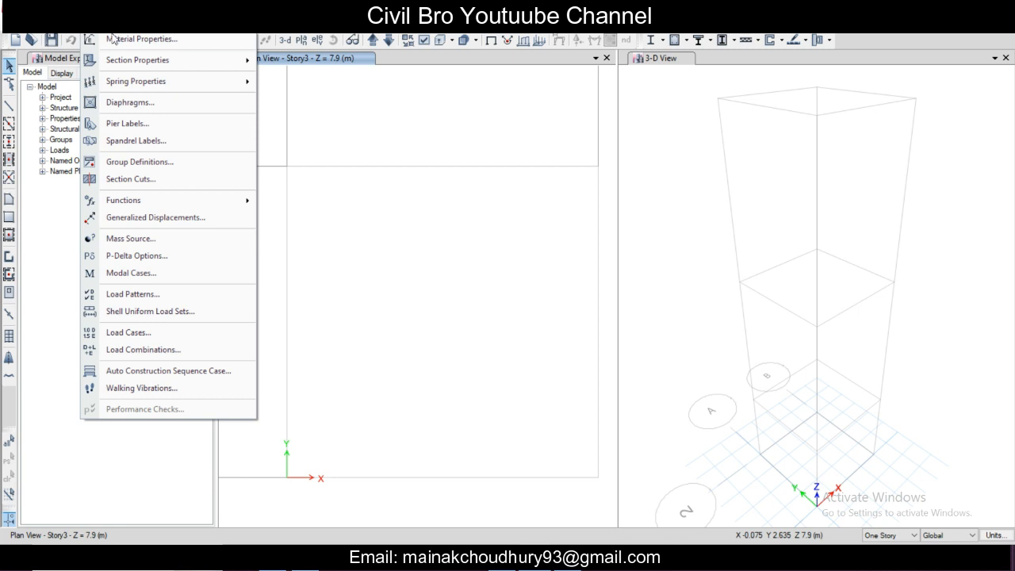
pyautogui.moveTo(139, 67)
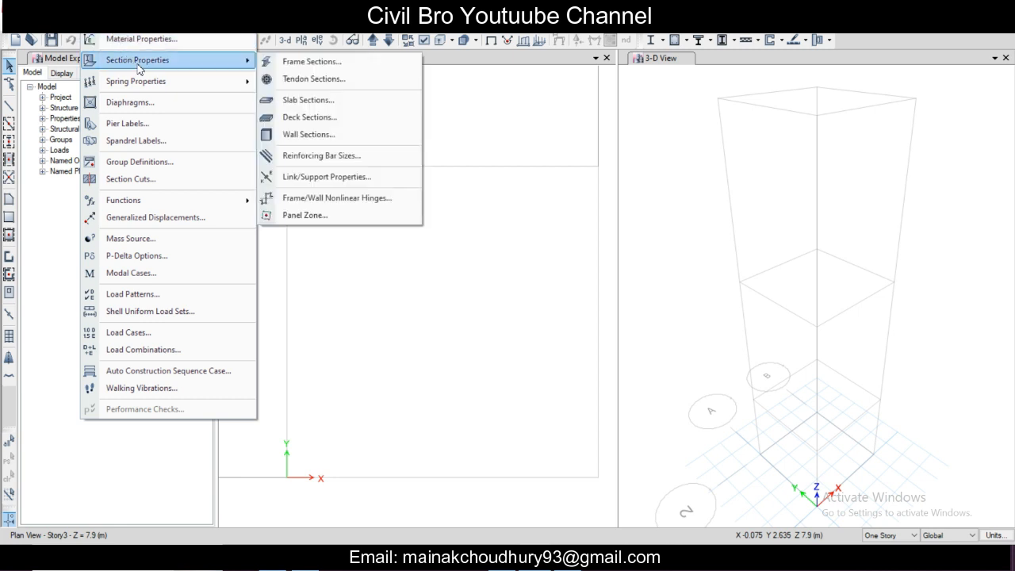
pyautogui.click(296, 98)
pyautogui.click(407, 235)
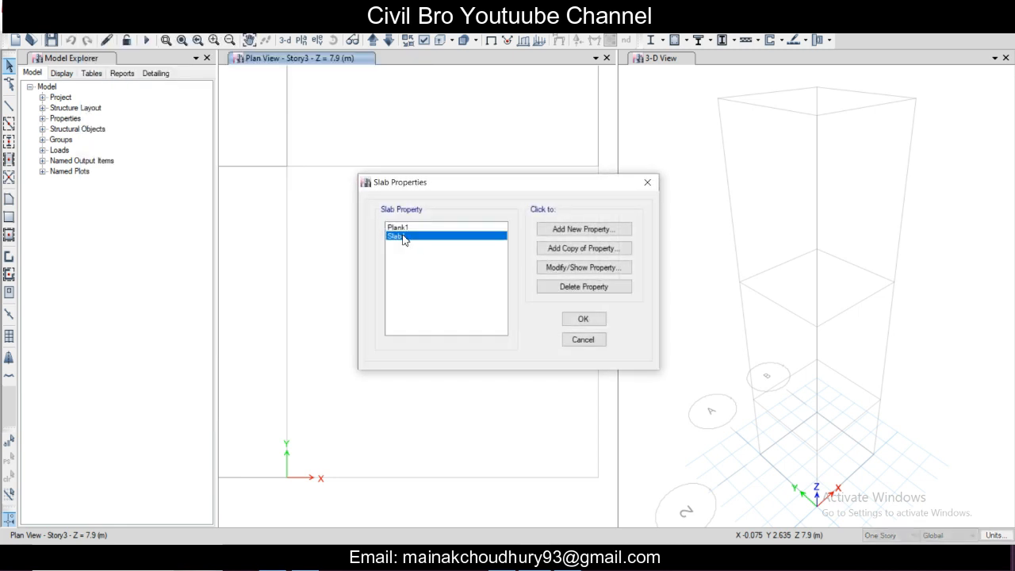
pyautogui.doubleClick(398, 235)
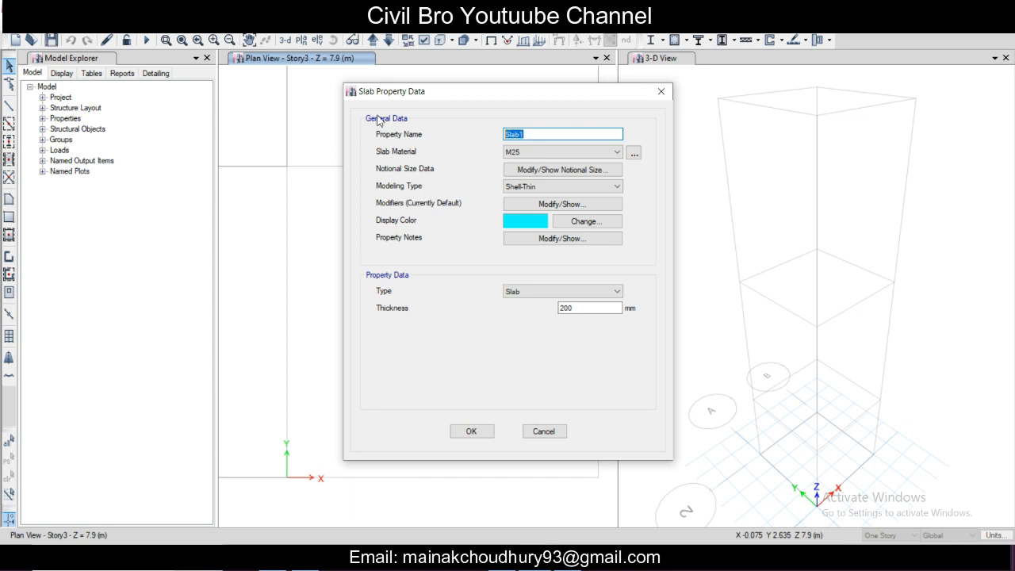
pyautogui.press('Right')
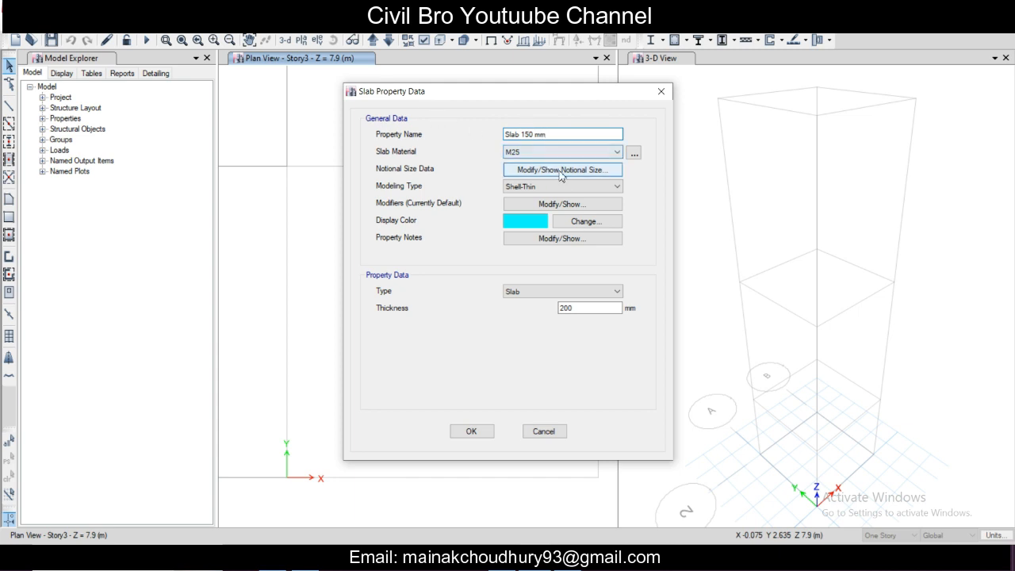
# Keep M25 and the Slab type for the slab section, set its thickness to 150 mm and save the slab definitions.
pyautogui.click(633, 153)
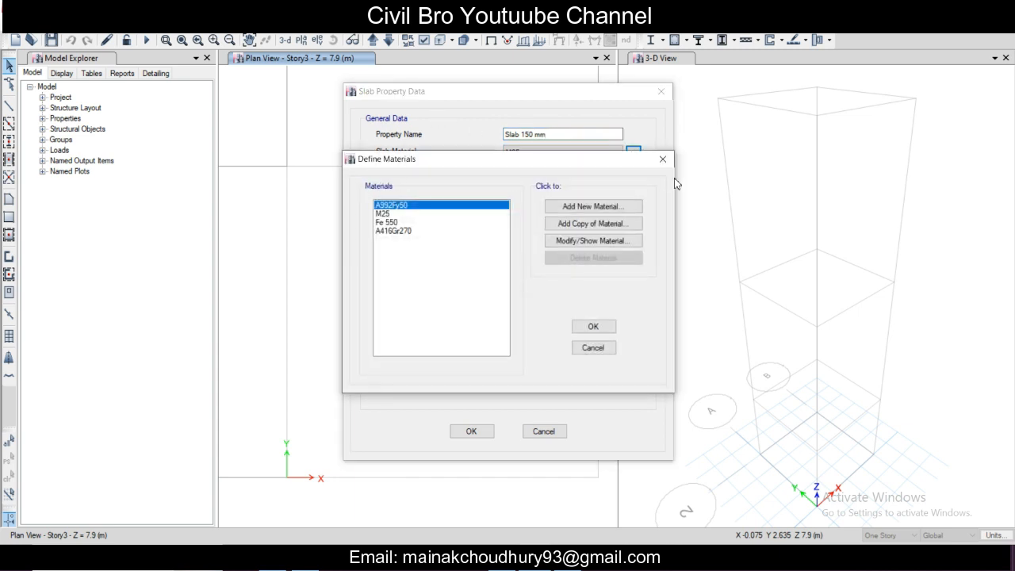
pyautogui.click(663, 159)
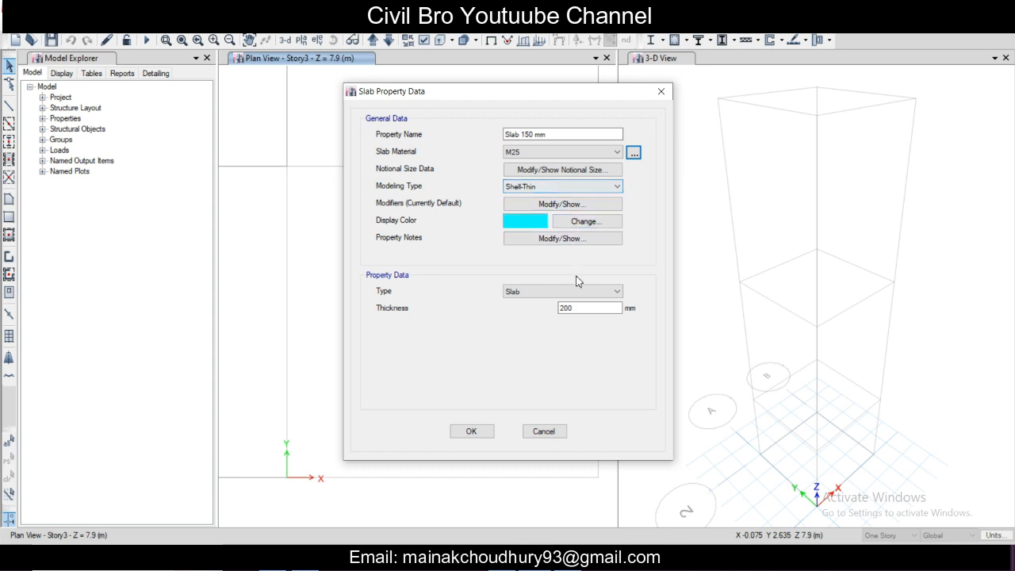
pyautogui.click(576, 294)
pyautogui.click(575, 291)
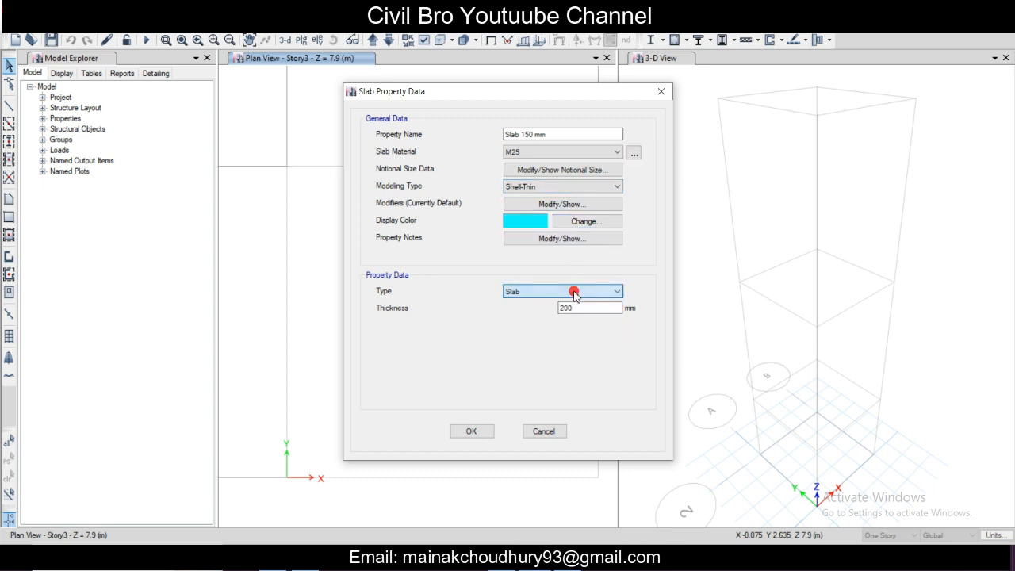
pyautogui.moveTo(585, 307); pyautogui.dragTo(537, 303)
pyautogui.write('150')
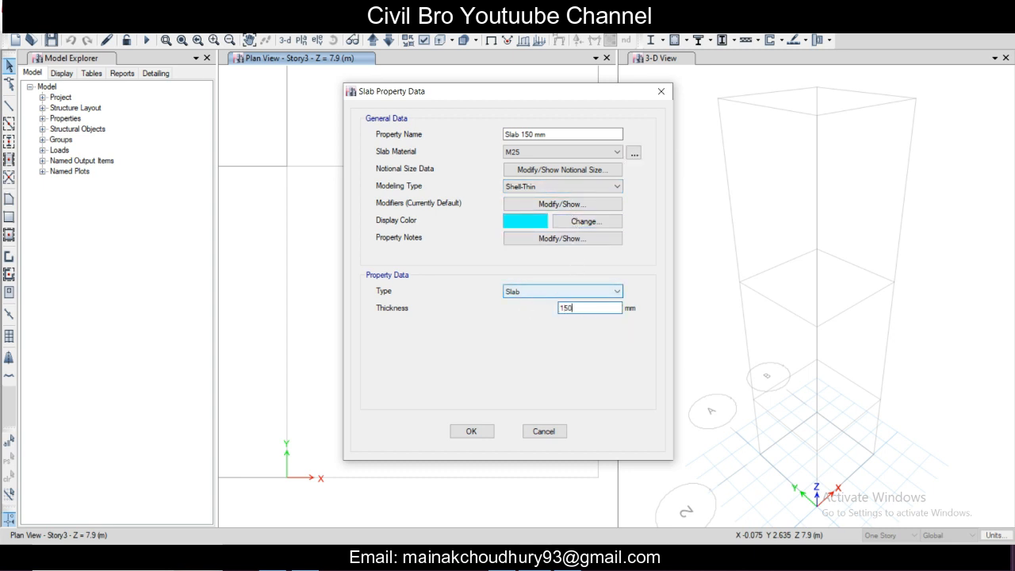
pyautogui.click(485, 436)
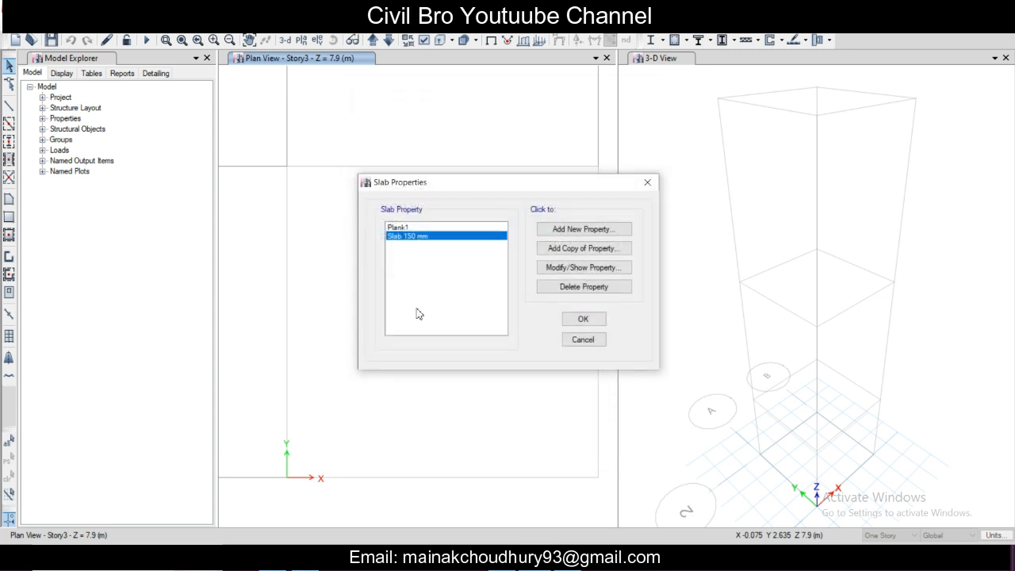
pyautogui.click(583, 319)
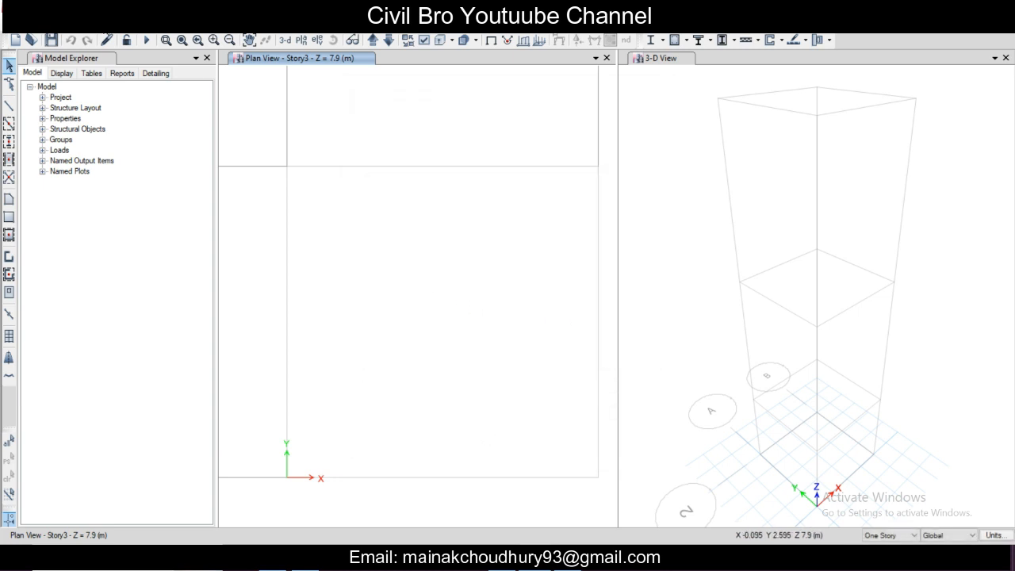
# Add a new rigid diaphragm alongside D1 and close the diaphragm definitions.
pyautogui.click(94, 24)
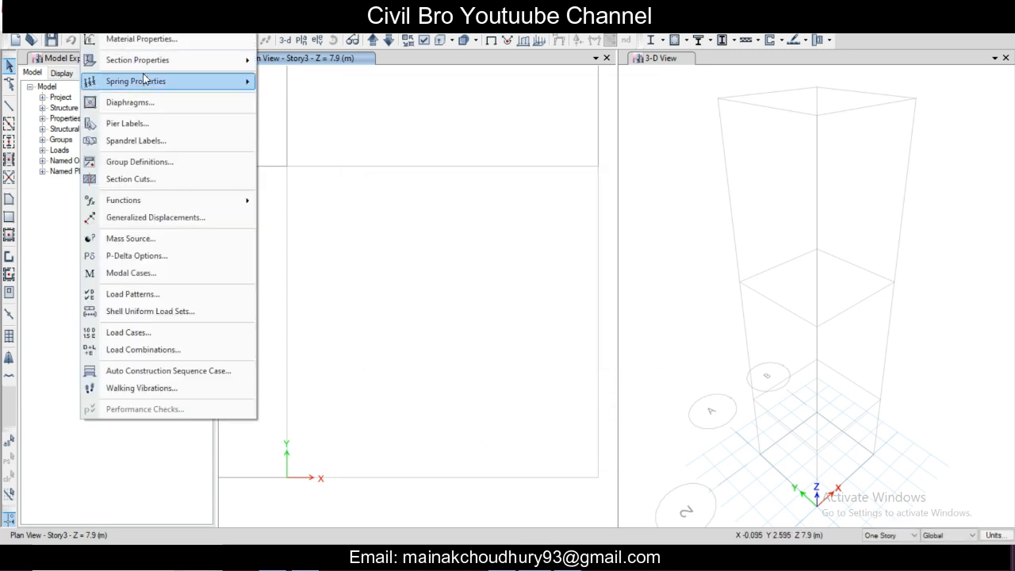
pyautogui.moveTo(155, 65)
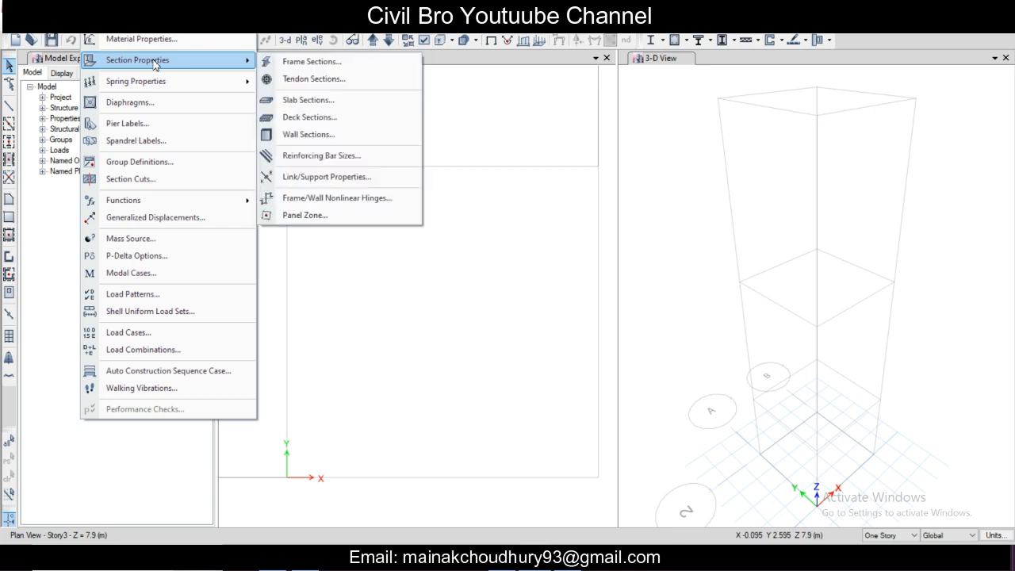
pyautogui.click(165, 102)
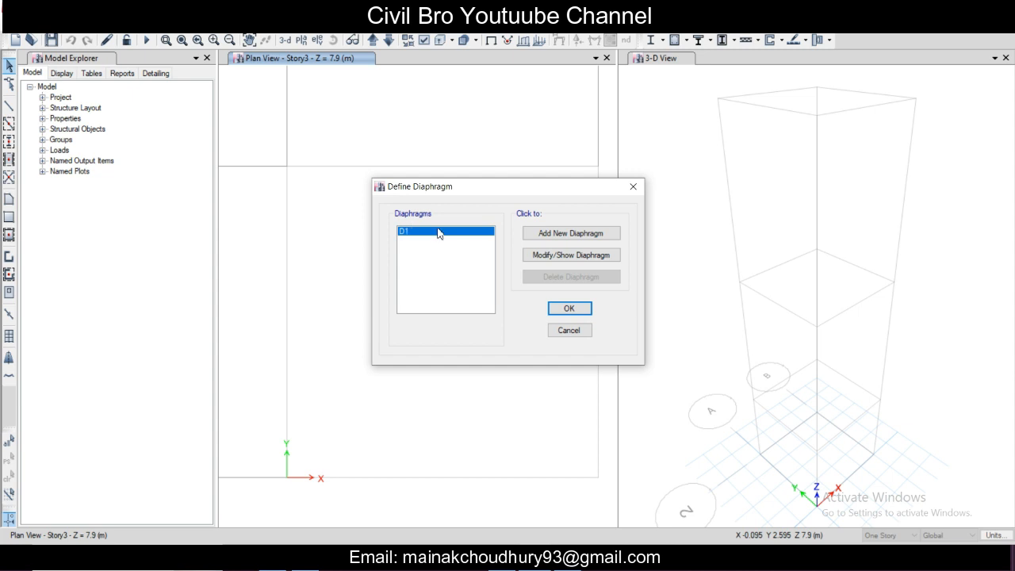
pyautogui.click(584, 234)
pyautogui.click(466, 323)
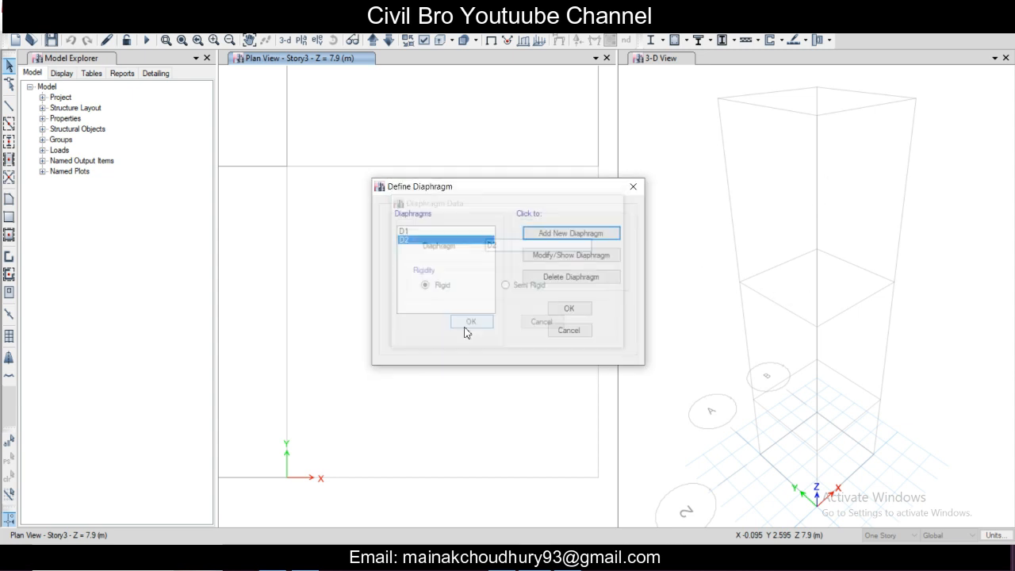
pyautogui.click(438, 231)
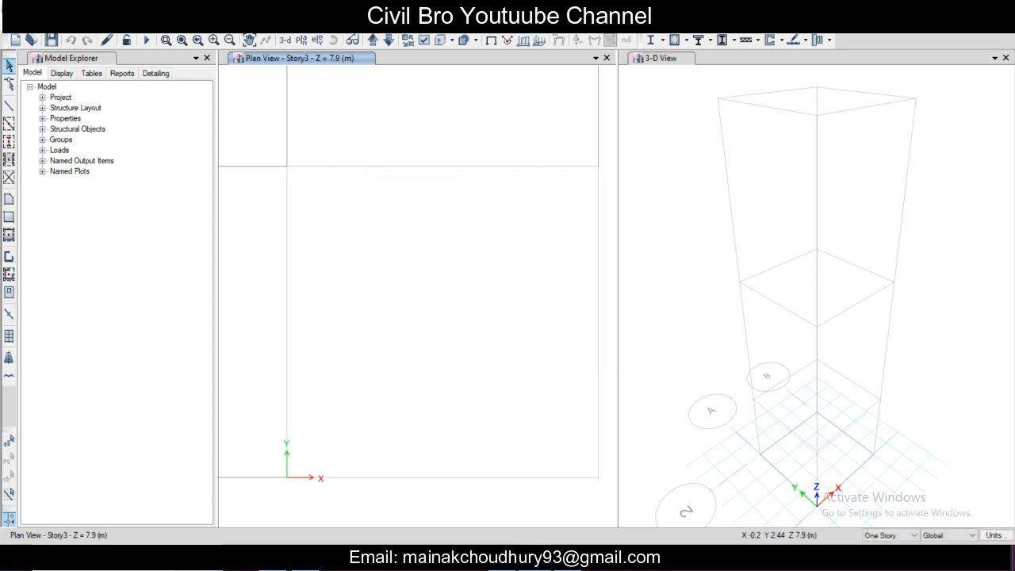
# Open the MsSrc1 mass source's data for modification.
pyautogui.click(101, 27)
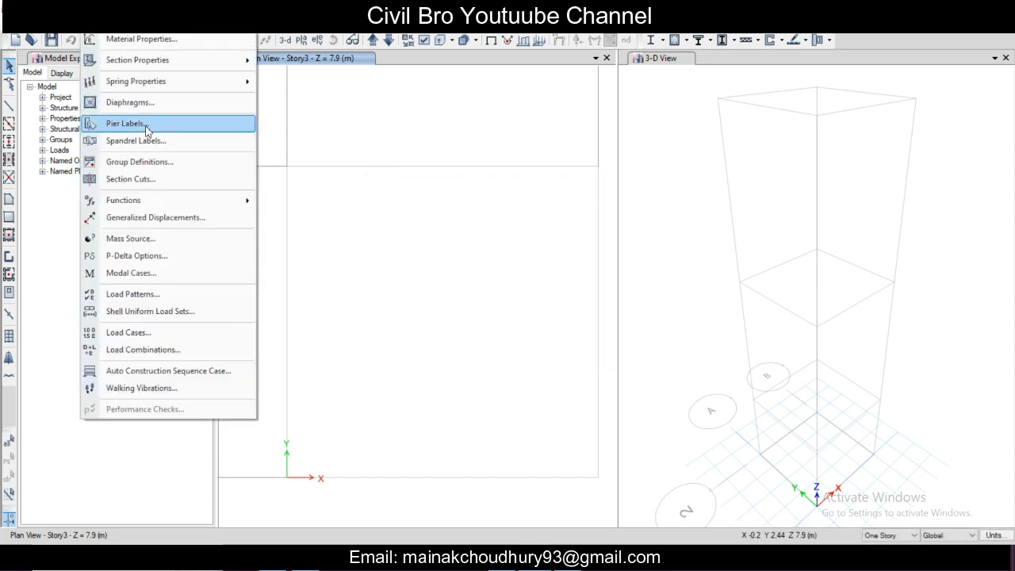
pyautogui.moveTo(166, 200)
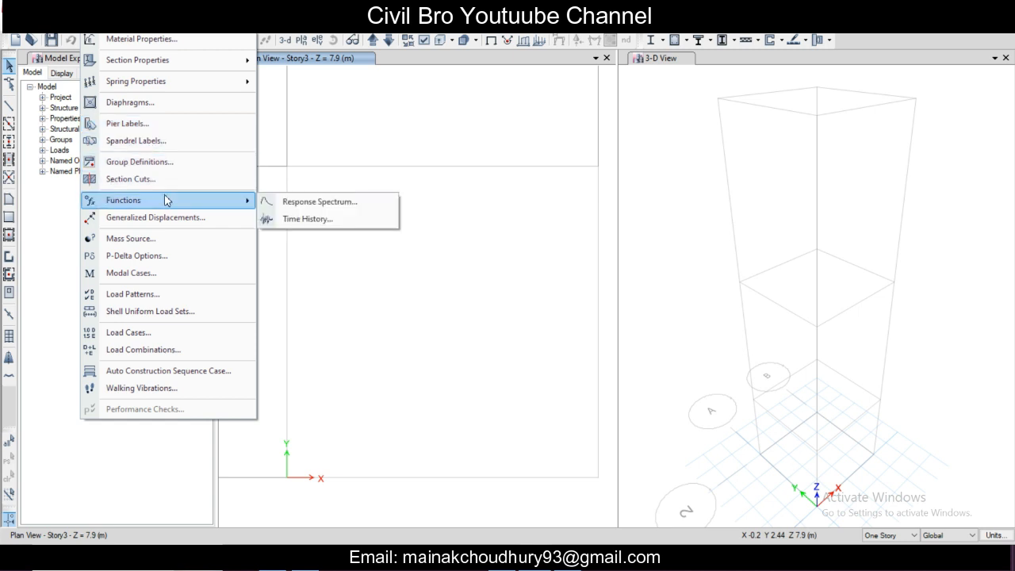
pyautogui.click(170, 241)
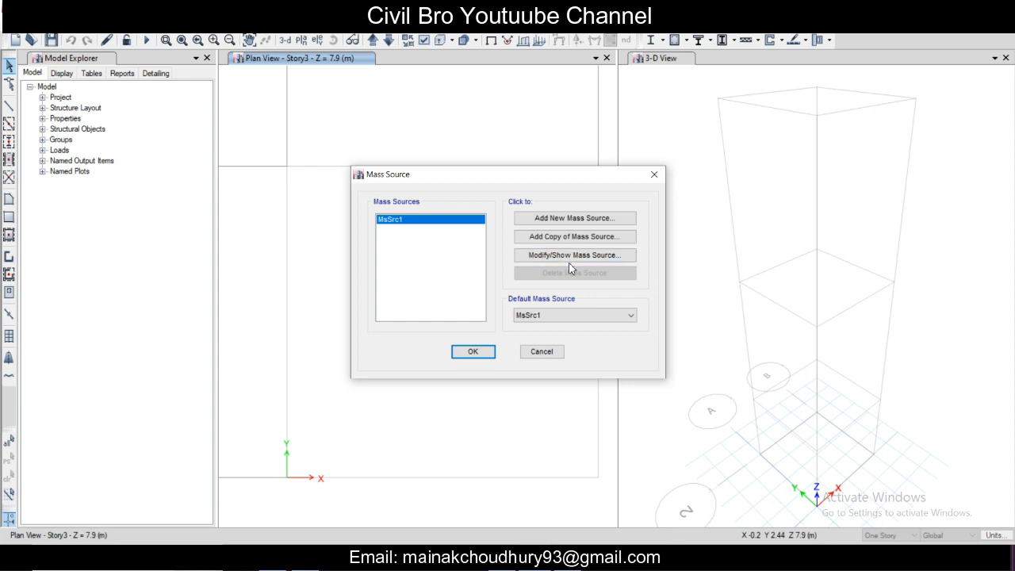
pyautogui.click(570, 256)
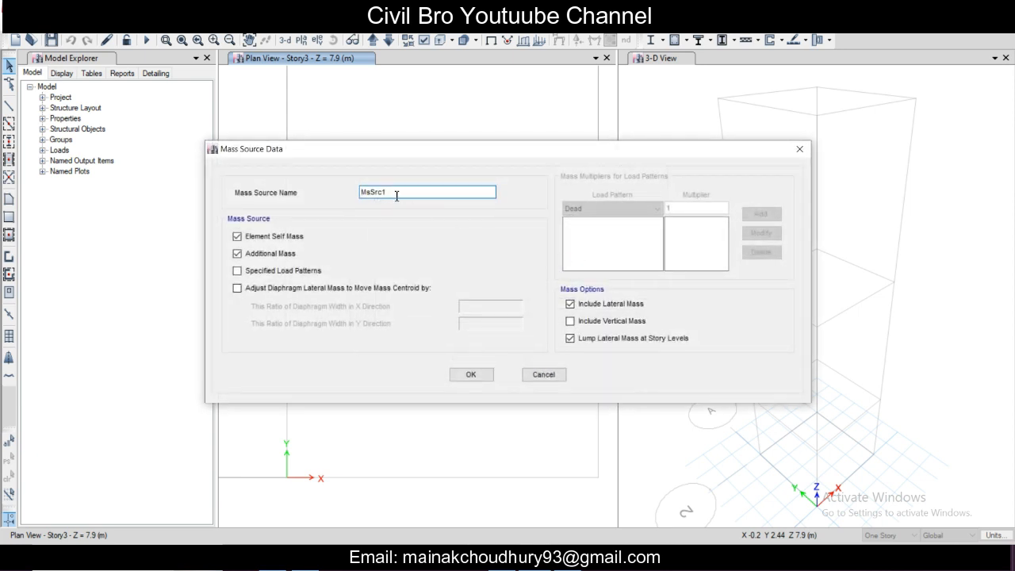